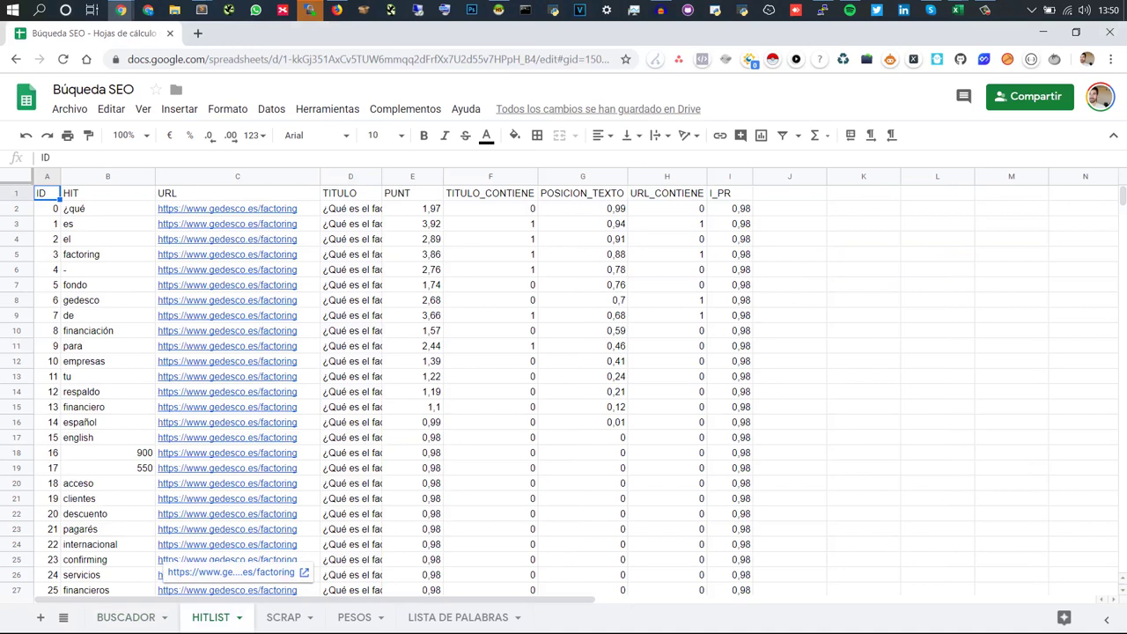
Step: Examine the HITLIST sheet's first hit and its TITULO_CONTIENE, POSICION_TEXTO, URL_CONTIENE and I_PR columns
left_click(107, 209)
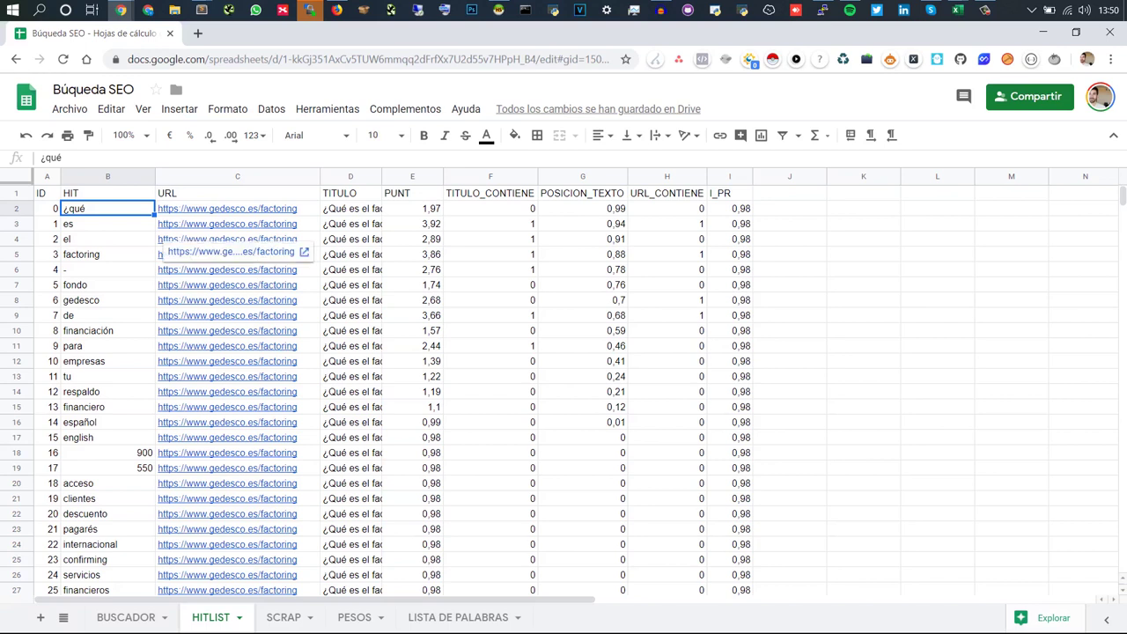
left_click(491, 193)
left_click(582, 193)
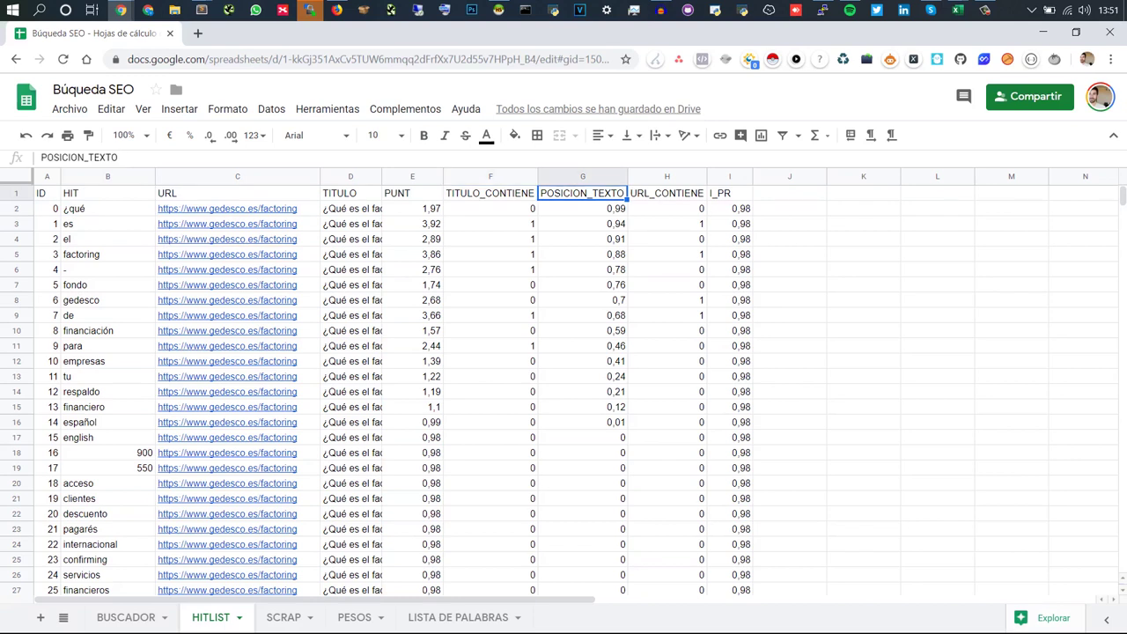
left_click(667, 193)
left_click(730, 193)
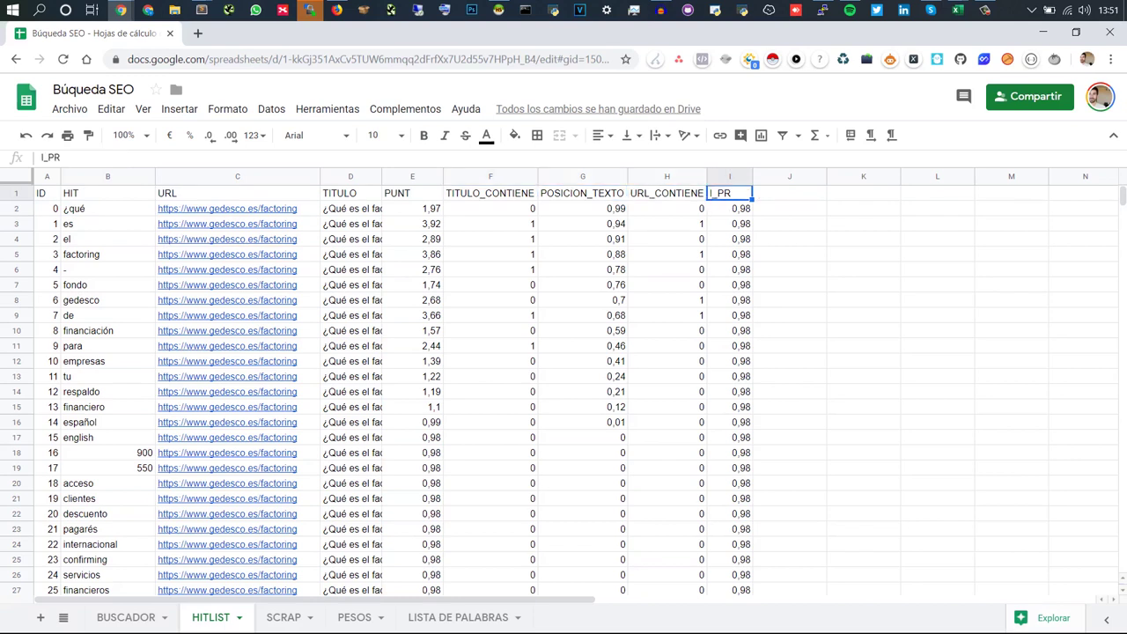
left_click(490, 361)
left_click(582, 361)
left_click(666, 361)
left_click(789, 361)
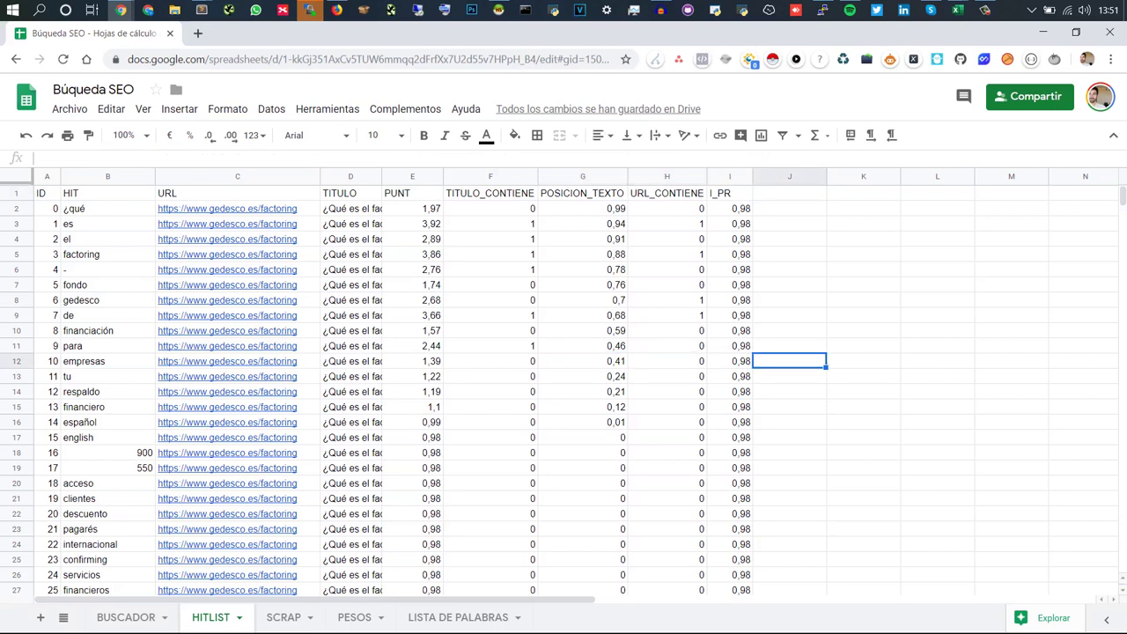
Step: Browse the indexed words further down the HITLIST sheet, through the Wikipedia Factoraje entries, and return to the first rows
scroll(564, 388, "down", 17)
scroll(564, 387, "down", 15)
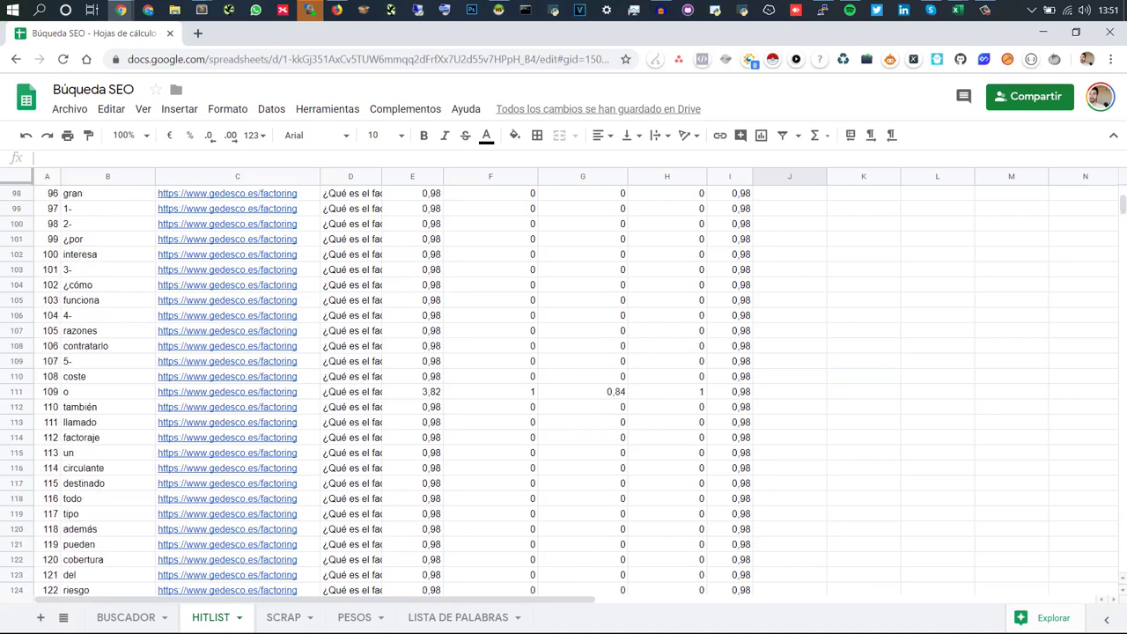
scroll(564, 387, "down", 20)
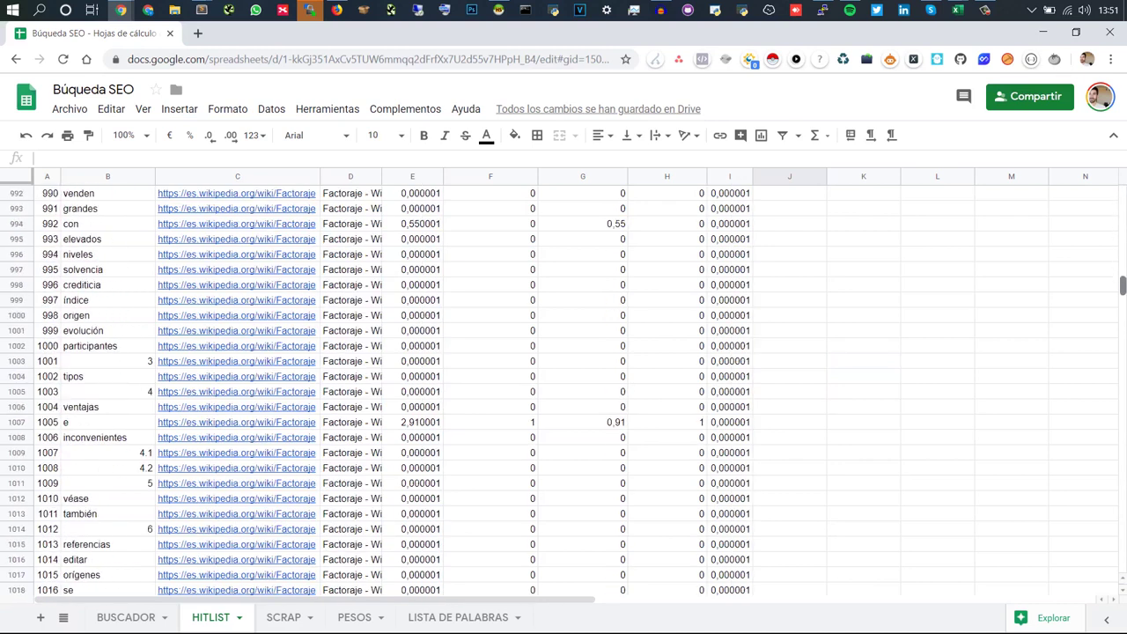
scroll(564, 388, "down", 20)
left_click(107, 406)
scroll(107, 407, "down", 18)
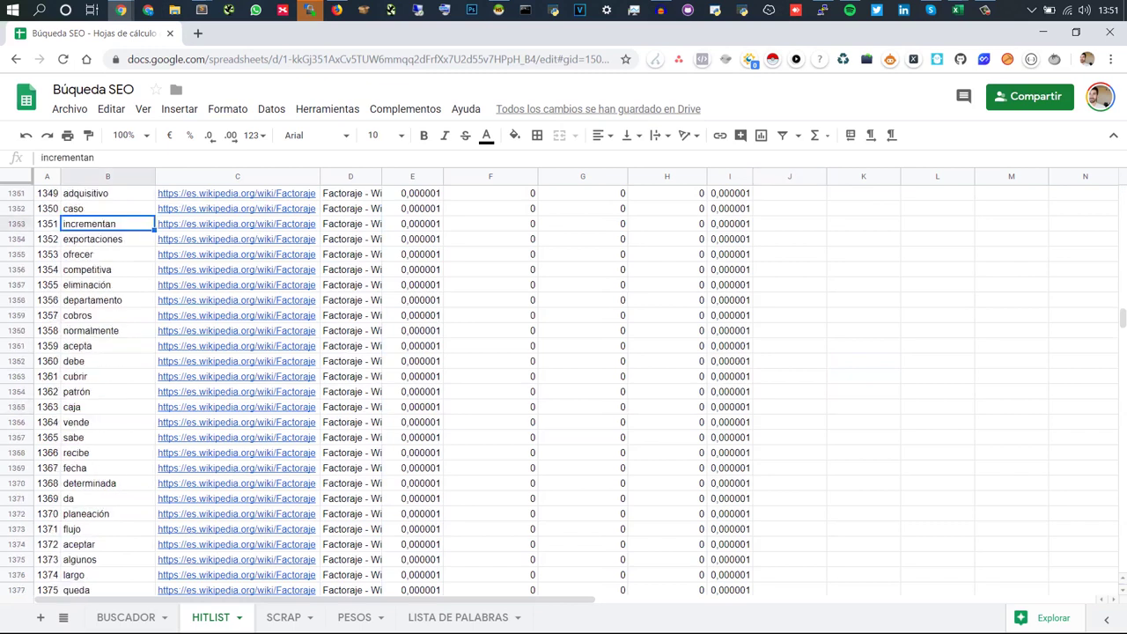
scroll(563, 387, "down", 5)
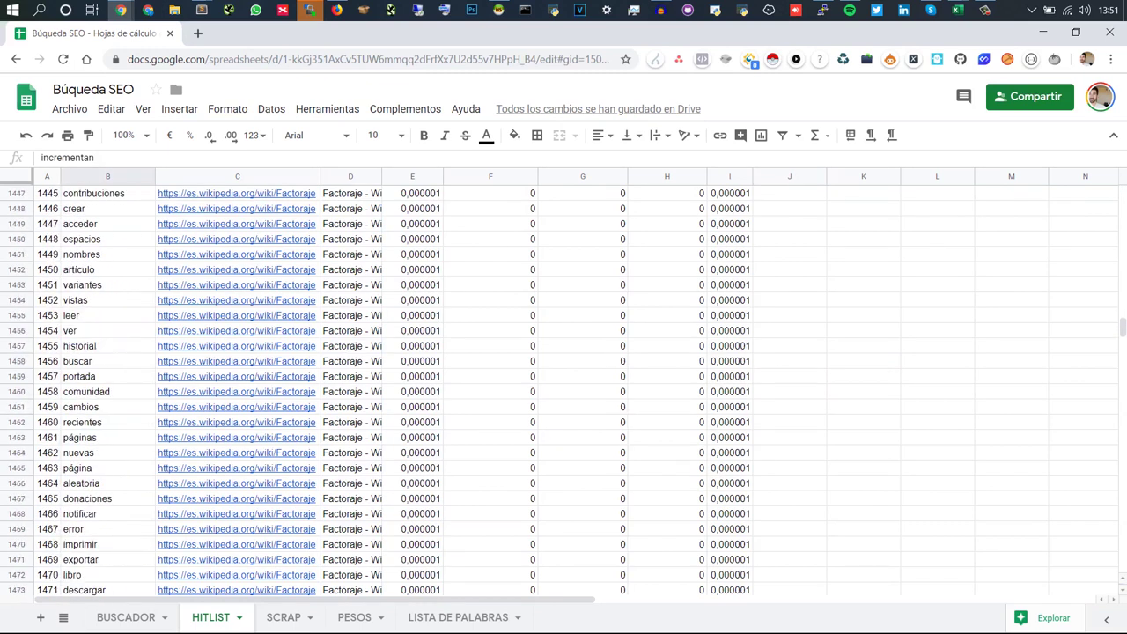
scroll(564, 387, "up", 20)
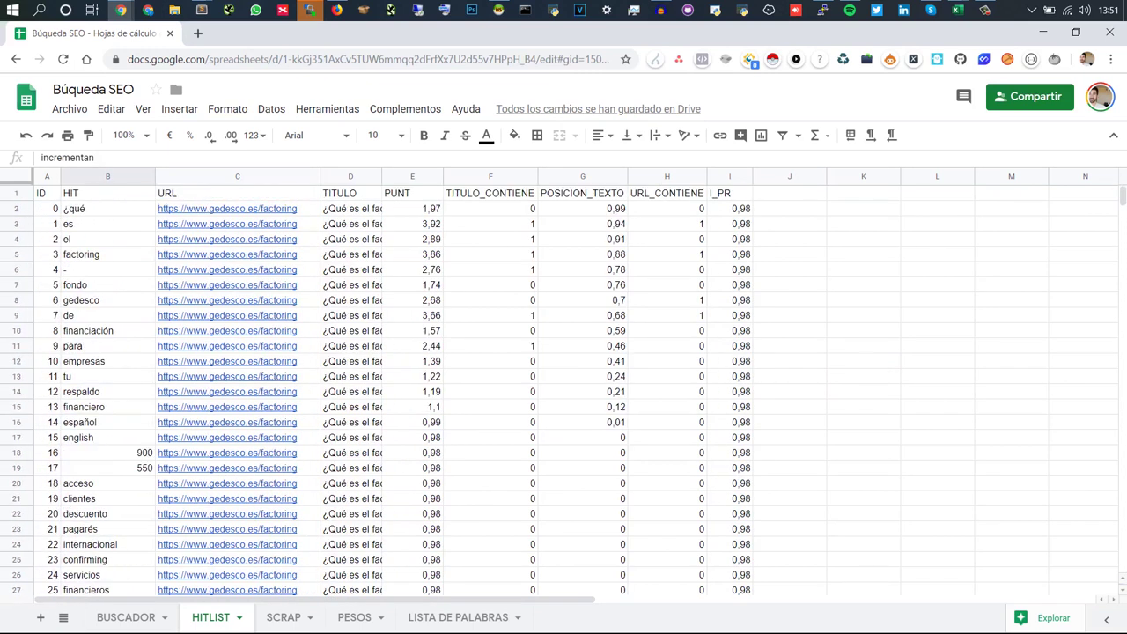
Step: Inspect the SCRAP sheet's first scraped page, checking its URL, title, content and IPR values
left_click(284, 618)
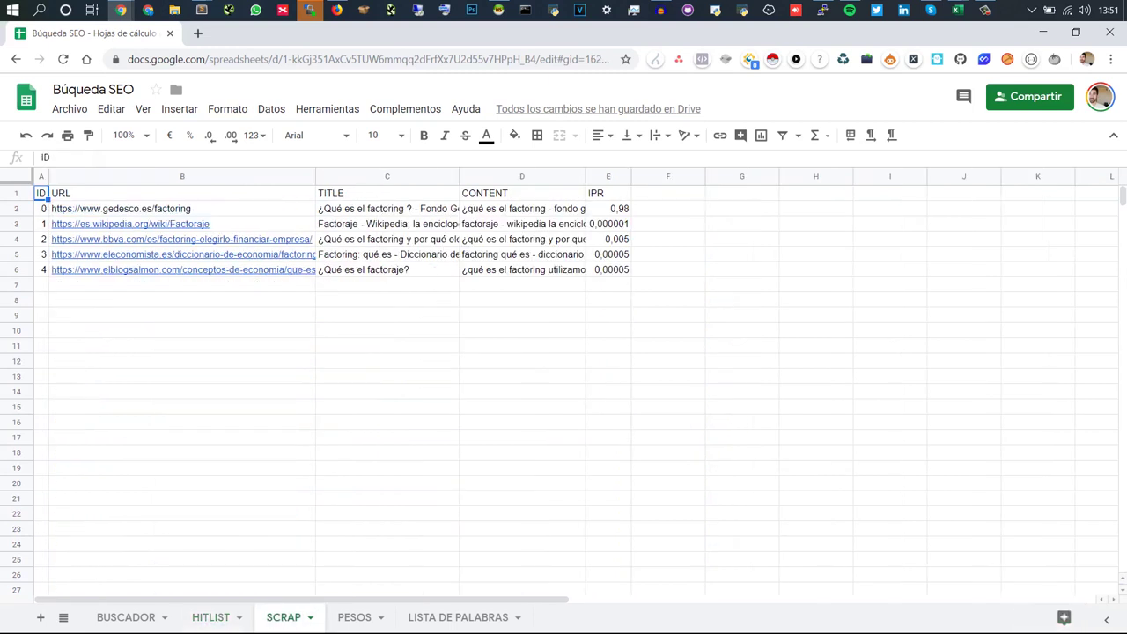
left_click(182, 376)
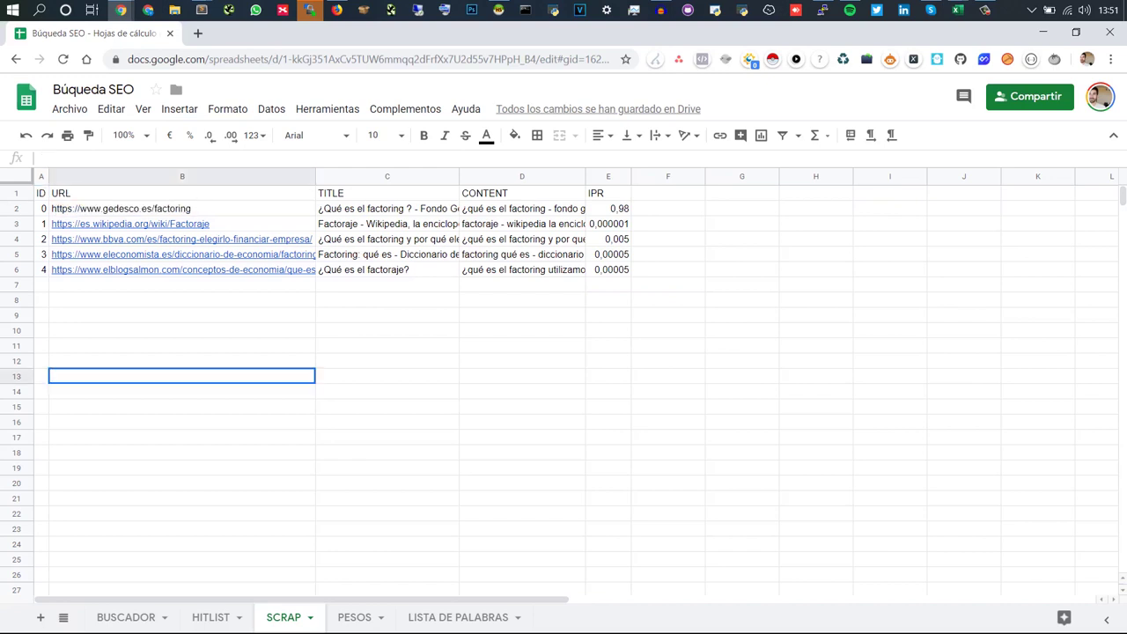
left_click(182, 209)
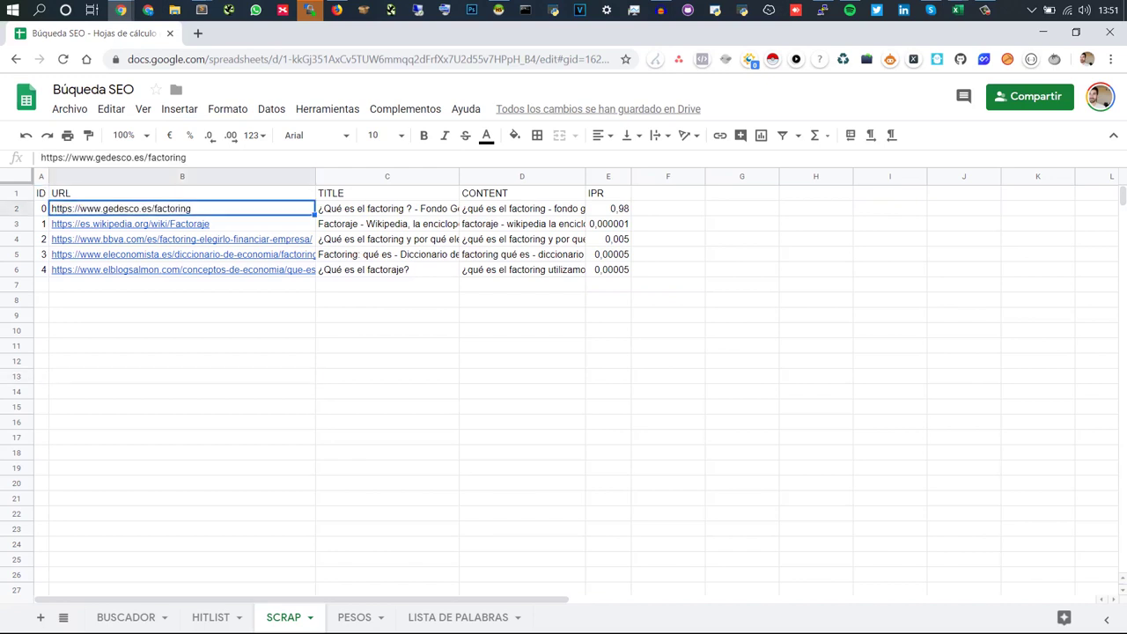
left_click(387, 209)
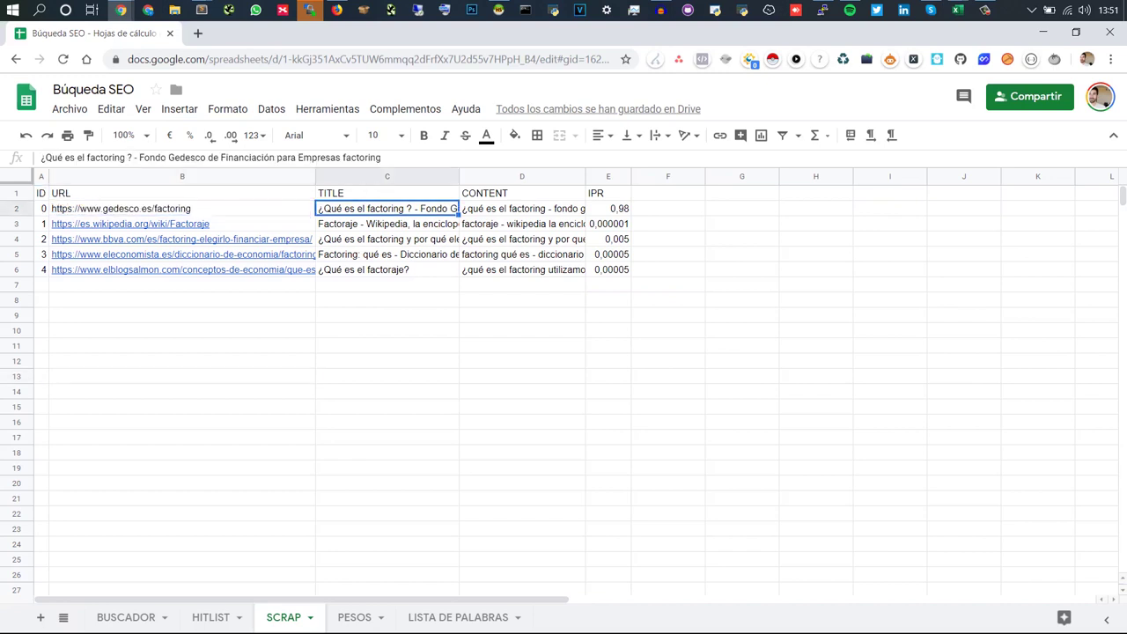
left_click(523, 209)
left_click(609, 209)
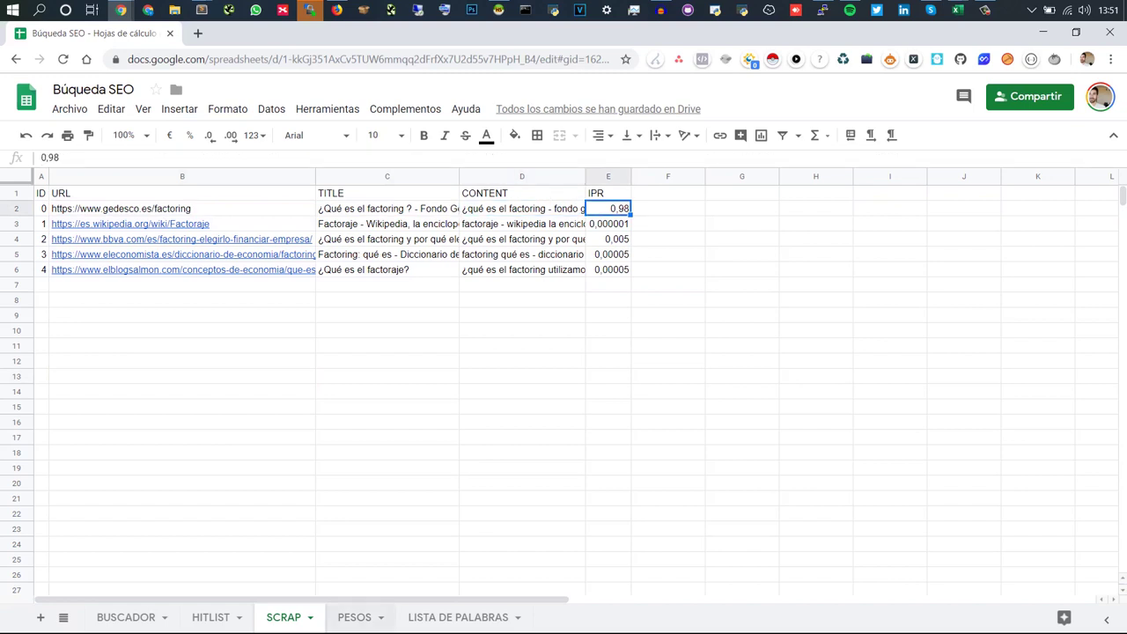
Step: Review the ranking variables and their weights in the NOMBRE and PESO columns of the PESOS sheet
left_click(355, 618)
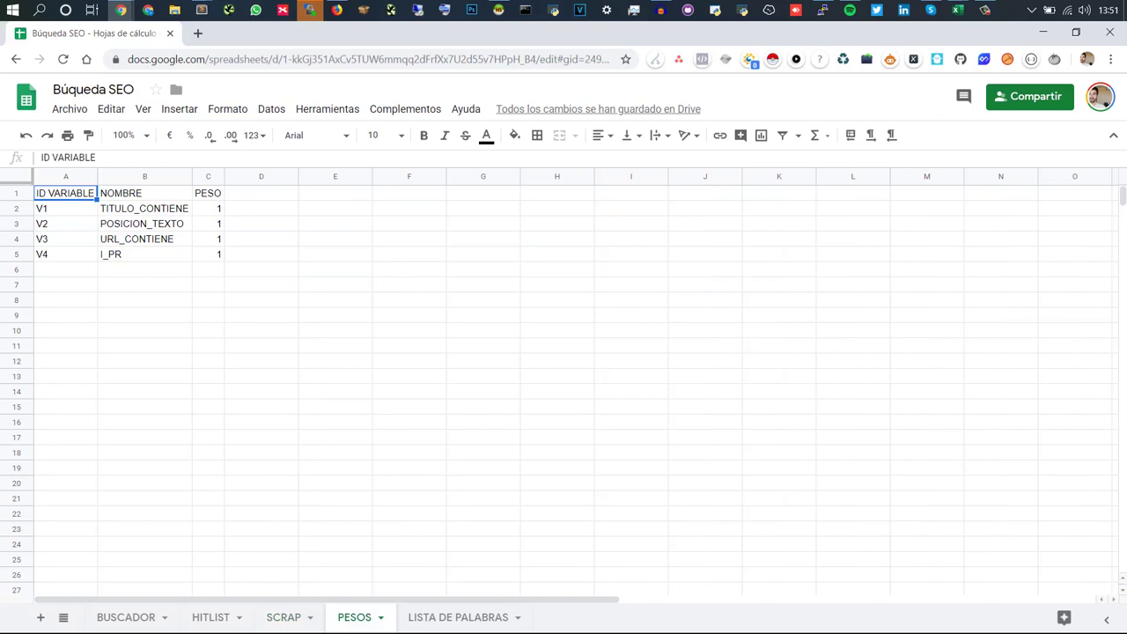
left_click_drag(209, 209, 209, 254)
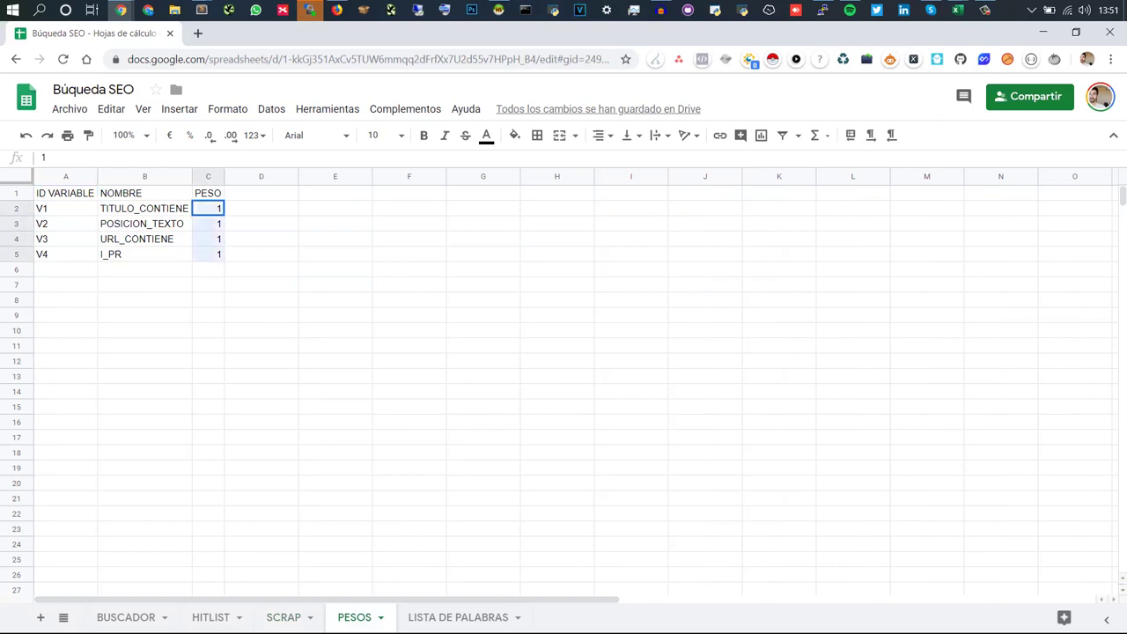
left_click(262, 223)
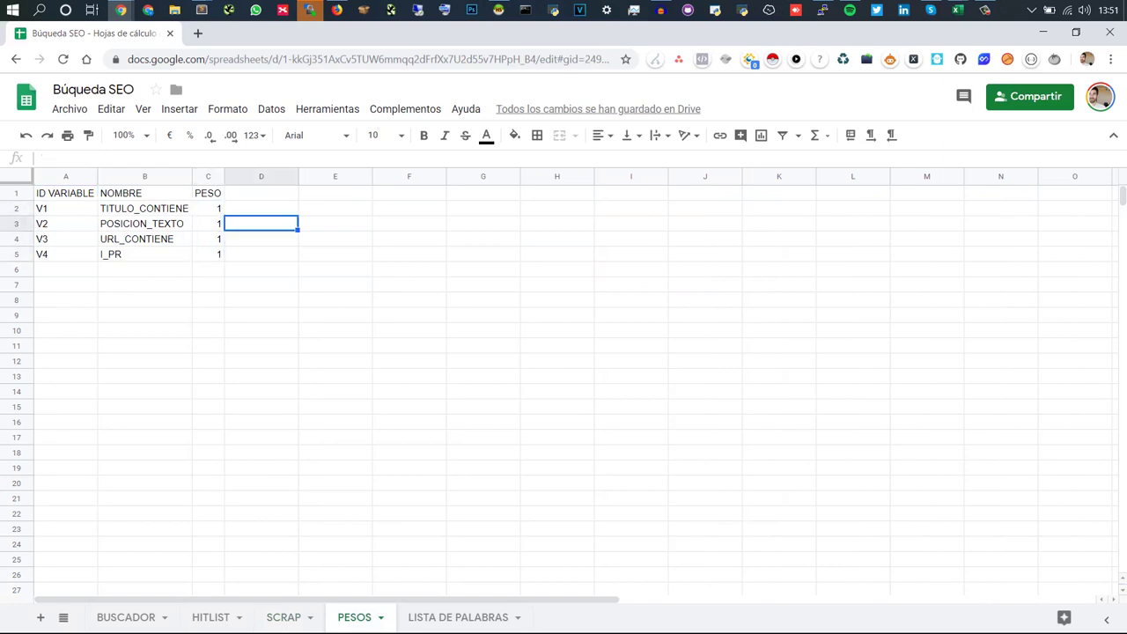
left_click(209, 209)
left_click(144, 208)
left_click(144, 224)
left_click(145, 239)
left_click(144, 255)
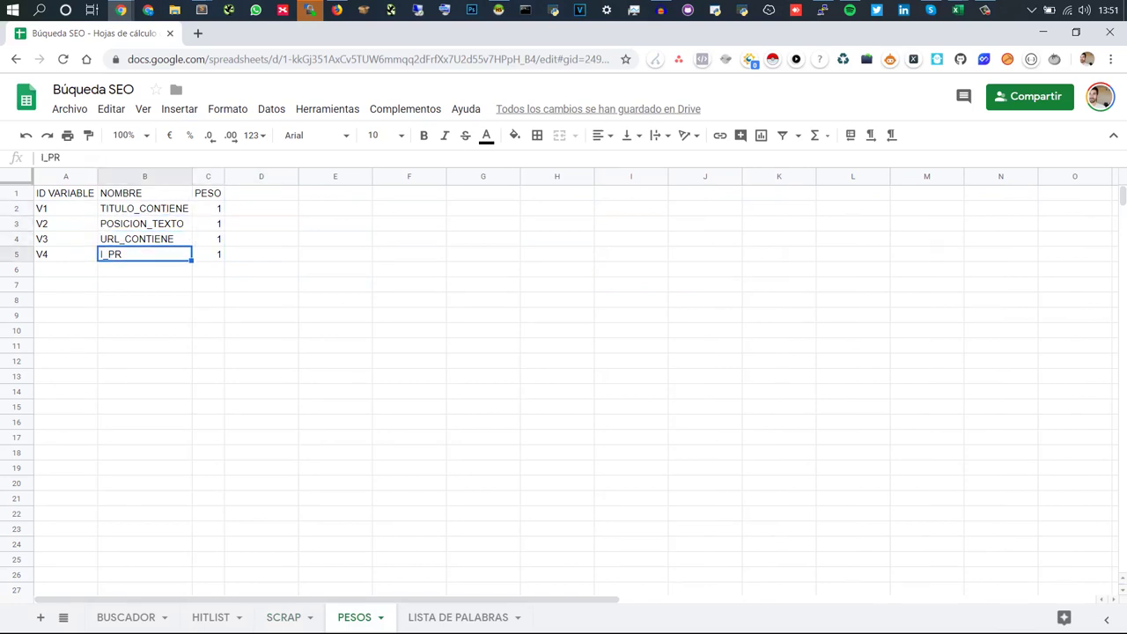
left_click(208, 209)
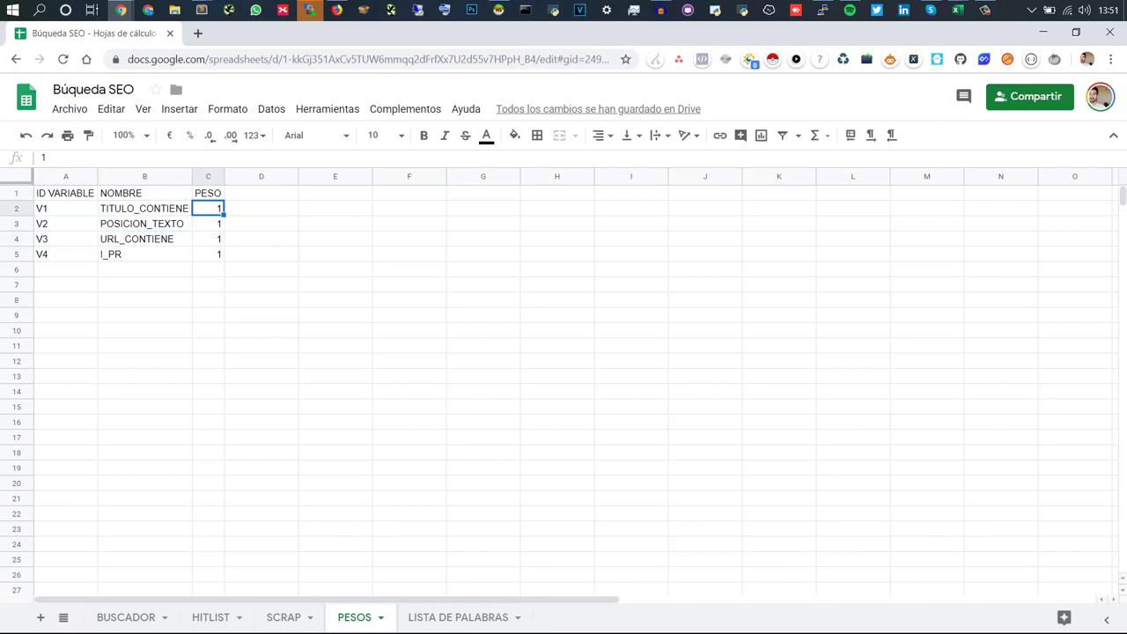
left_click_drag(144, 209, 144, 255)
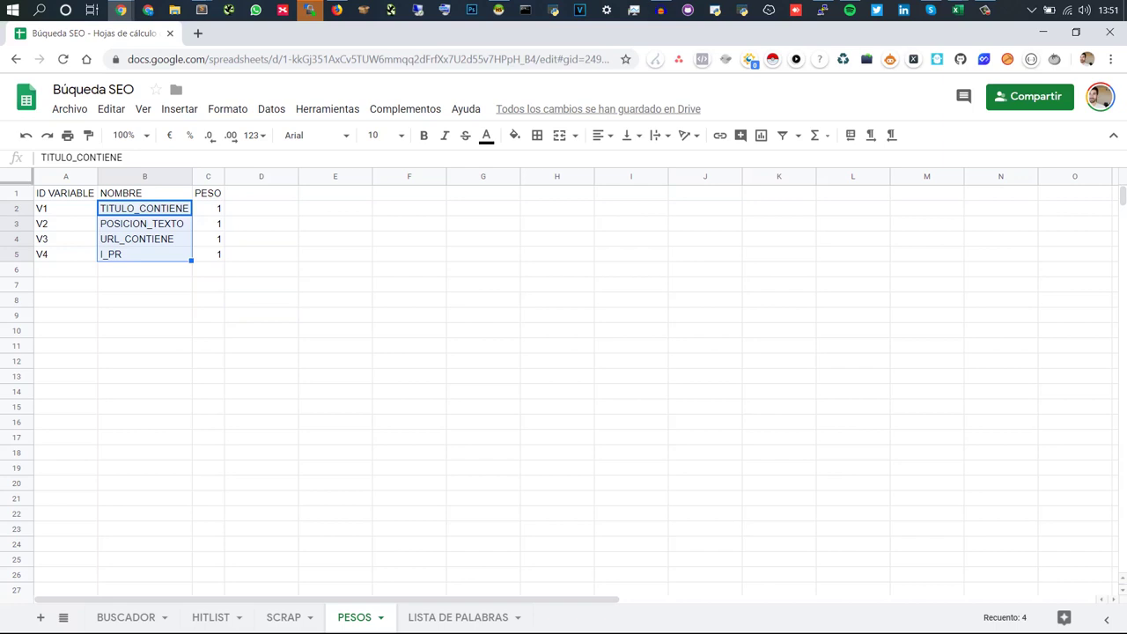
left_click(144, 453)
left_click(145, 376)
Step: Examine the factoring query's results in the BUSCADOR sheet, comparing the PUNT, TITULO_CONTIENE and URL_CONTIENE values with the weights in PESOS
left_click(126, 617)
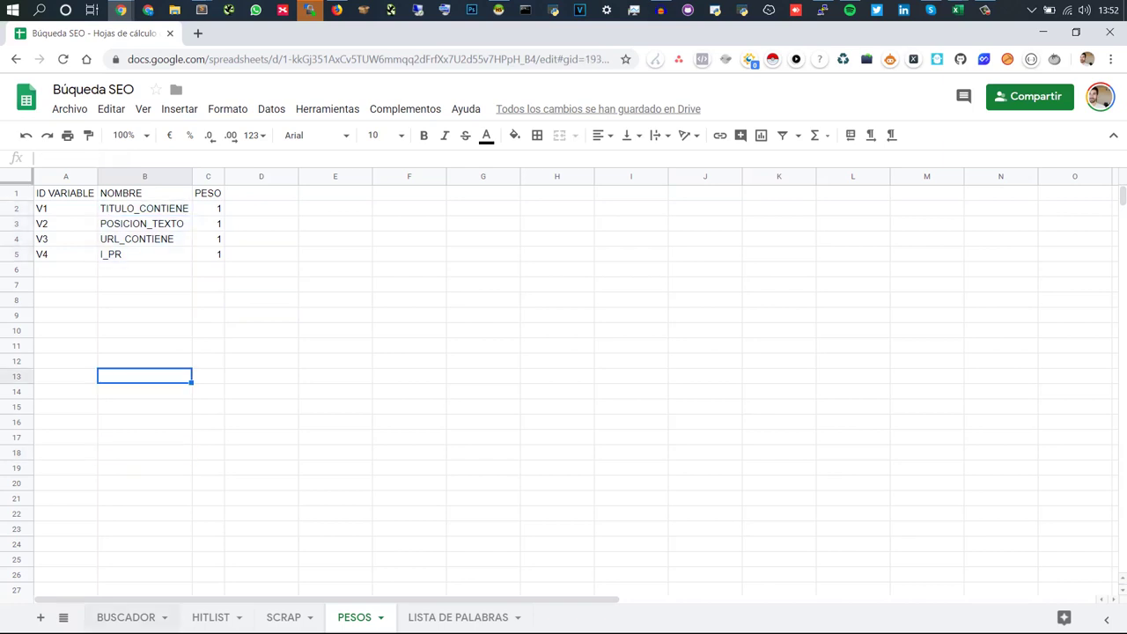
left_click(126, 617)
left_click(58, 209)
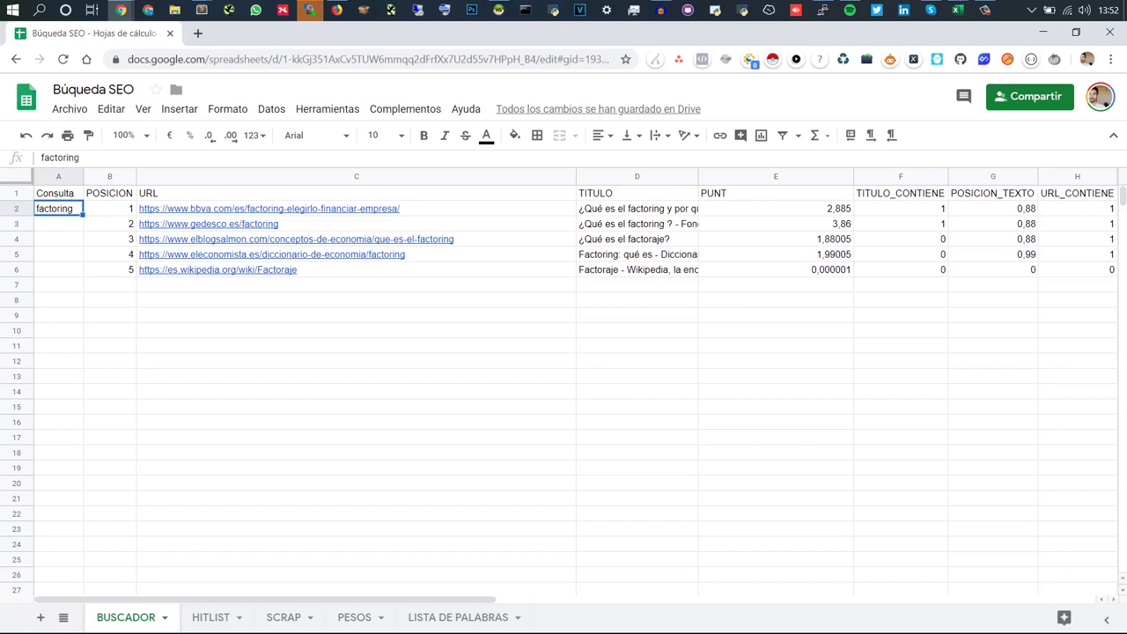
left_click(355, 617)
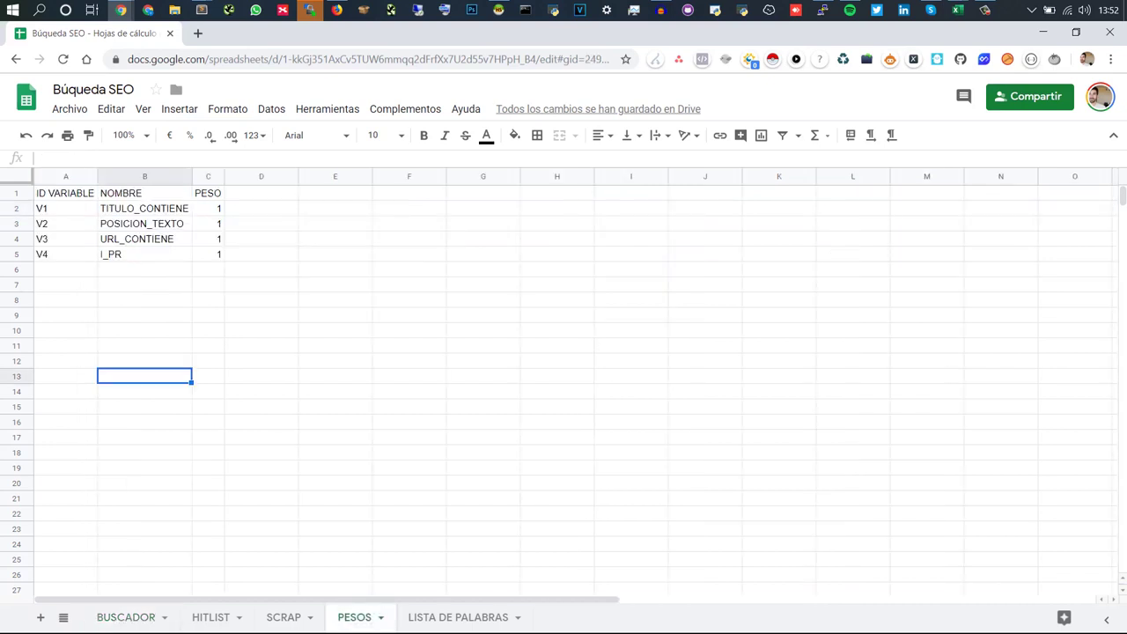
left_click(126, 618)
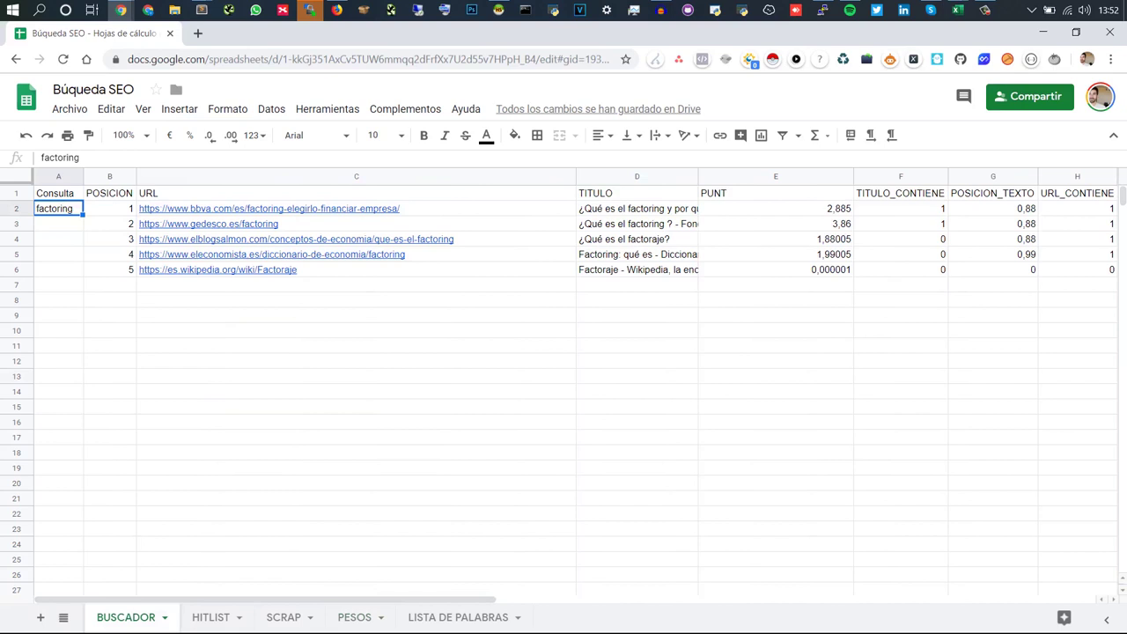
left_click(775, 209)
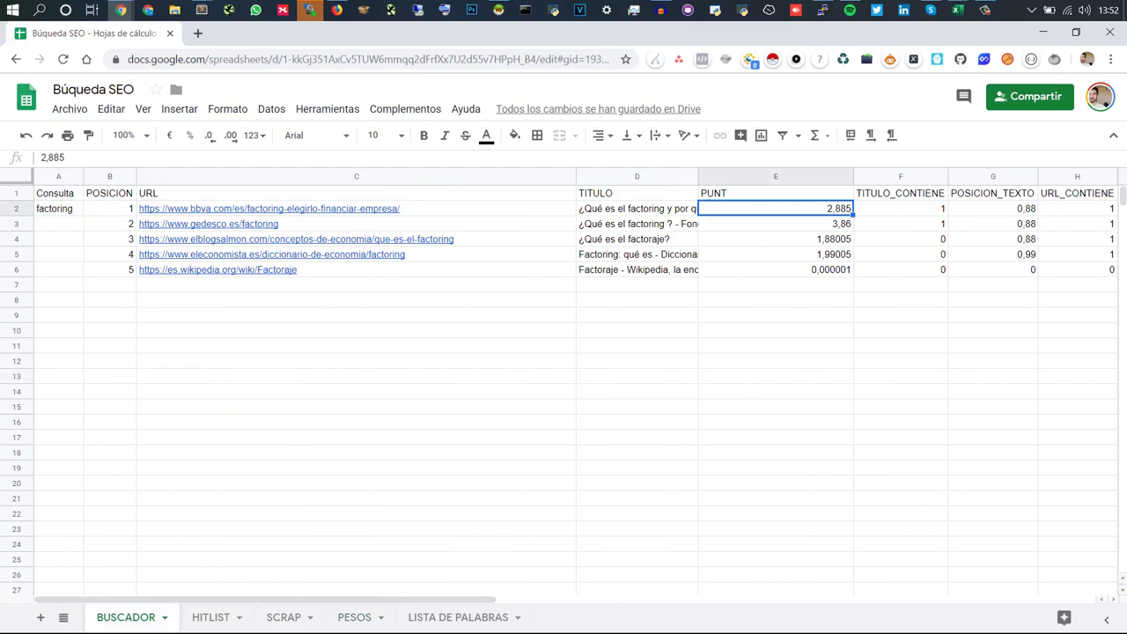
left_click_drag(901, 240, 901, 271)
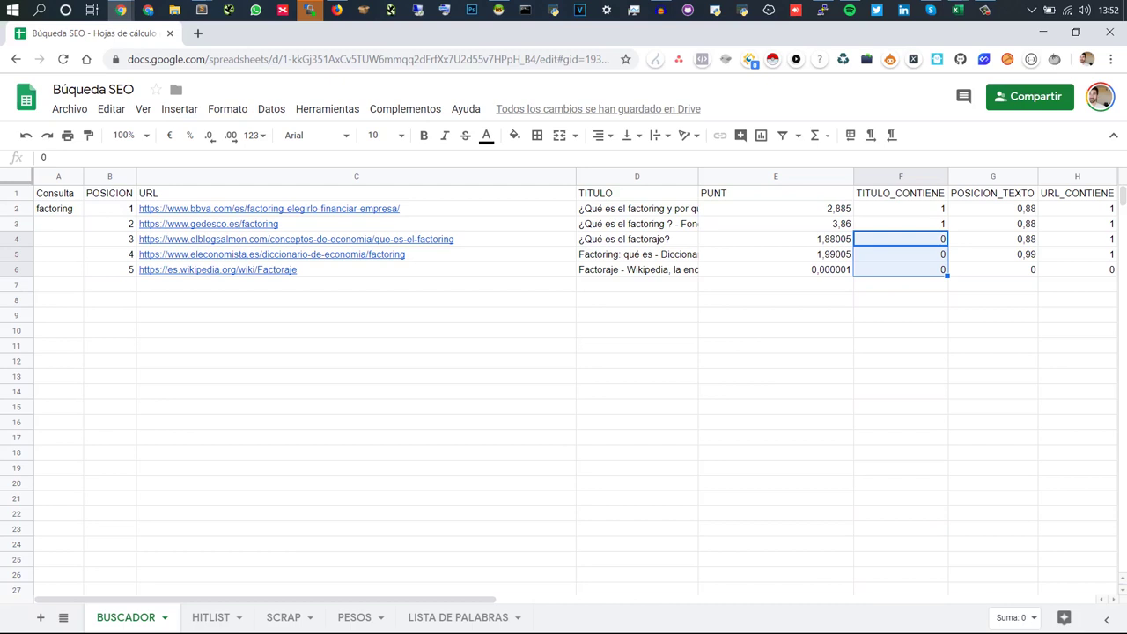
left_click_drag(1077, 209, 1077, 240)
left_click_drag(901, 240, 901, 255)
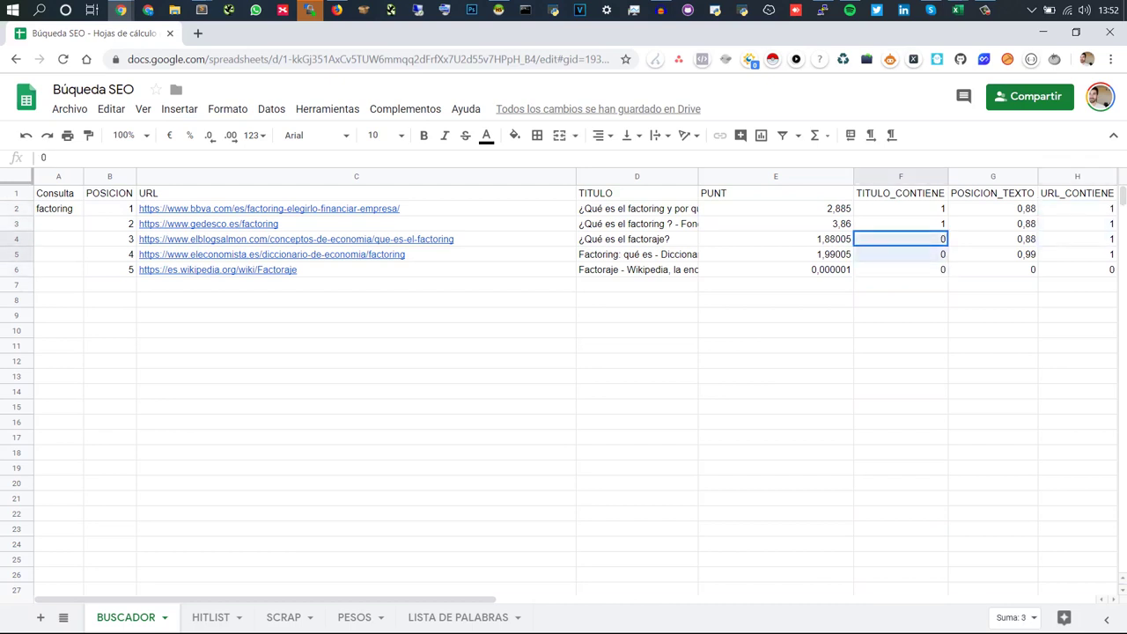
left_click(902, 269)
left_click_drag(776, 209, 776, 270)
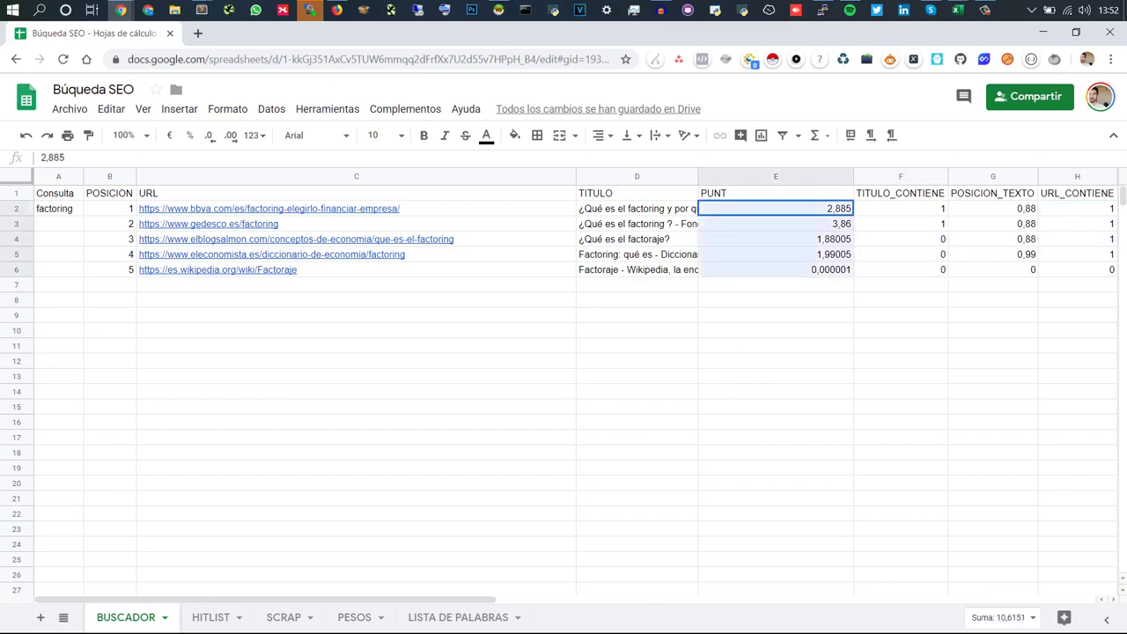
Step: Set the weight of the URL_CONTIENE variable to 5 in the PESOS sheet
left_click(354, 617)
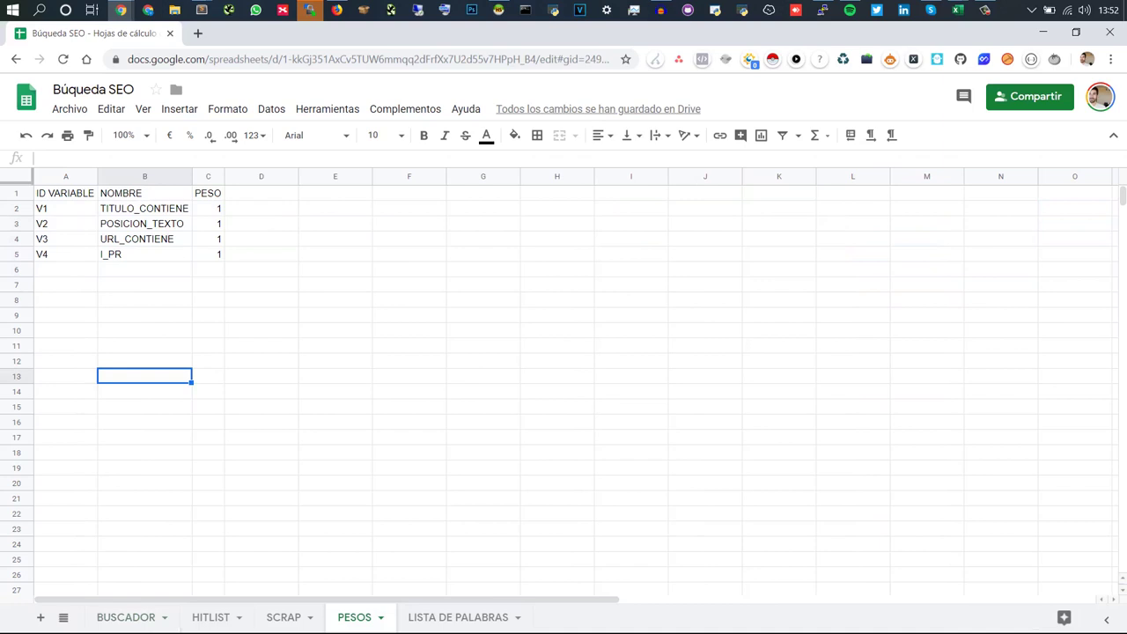
left_click(209, 239)
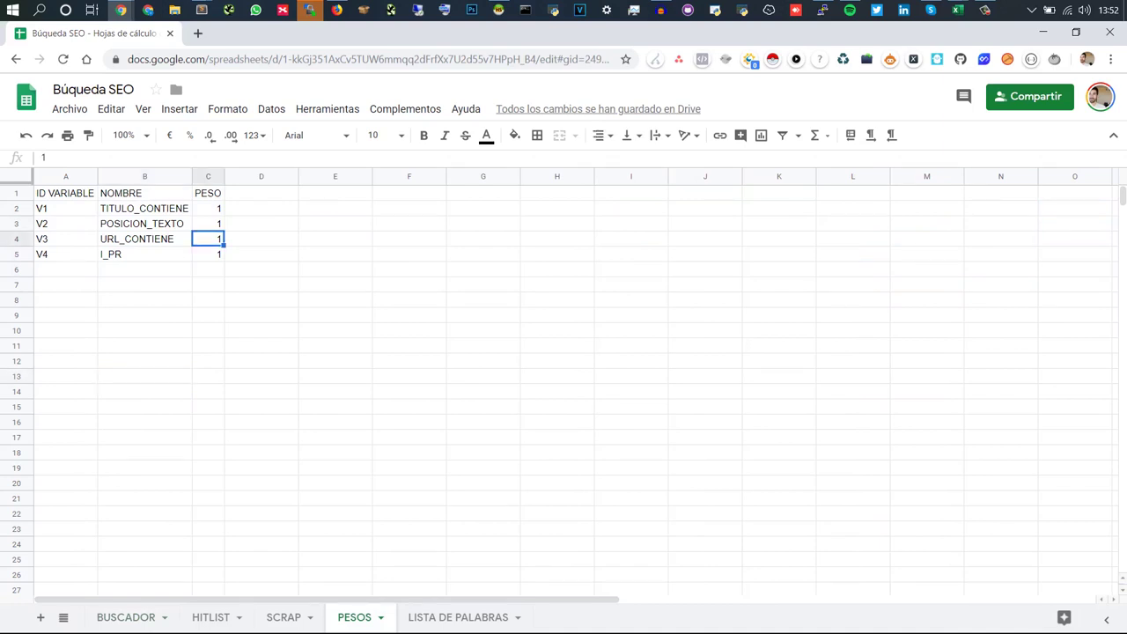
type("5")
key("Return")
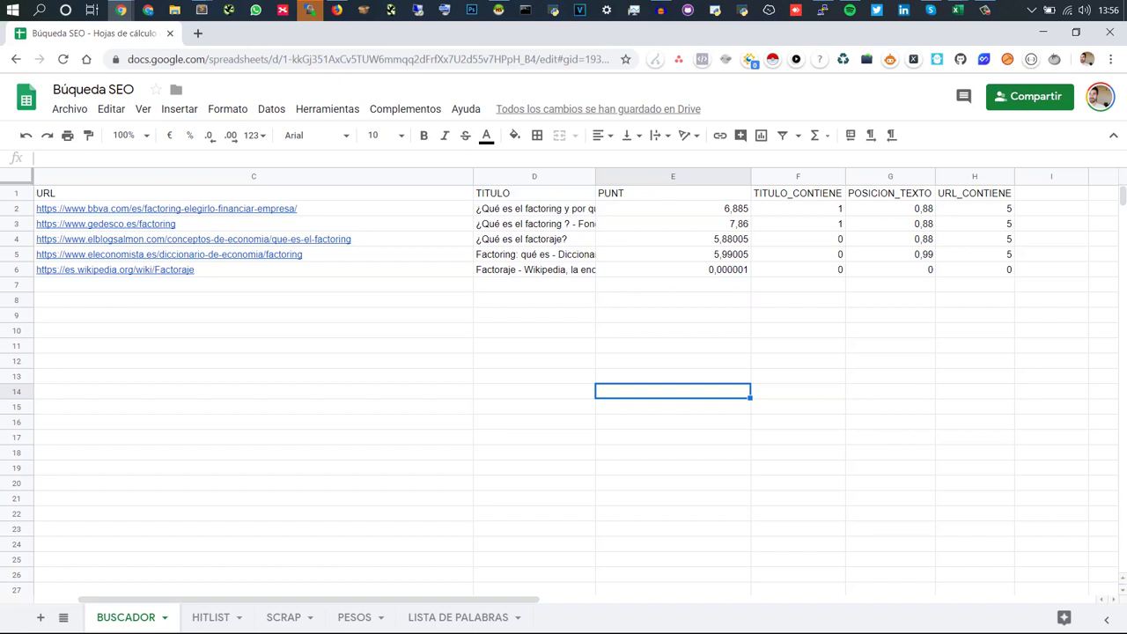
Step: Check the URL_CONTIENE and TITULO_CONTIENE scores and the order of the ranked URLs in the BUSCADOR sheet
left_click_drag(975, 209, 975, 255)
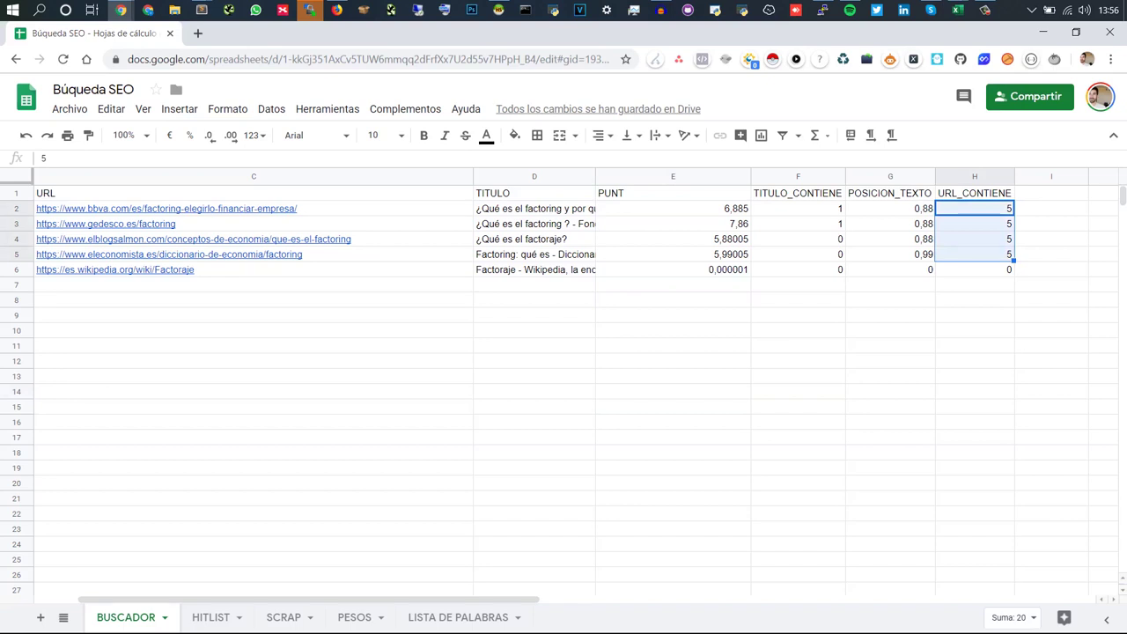
left_click(798, 209)
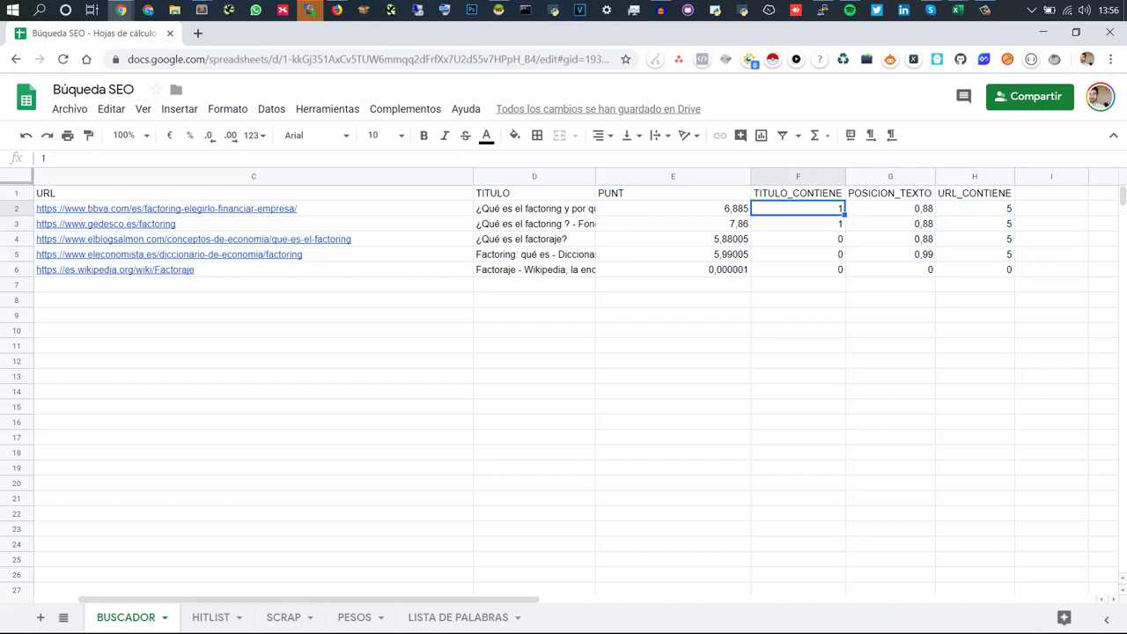
left_click_drag(132, 209, 114, 270)
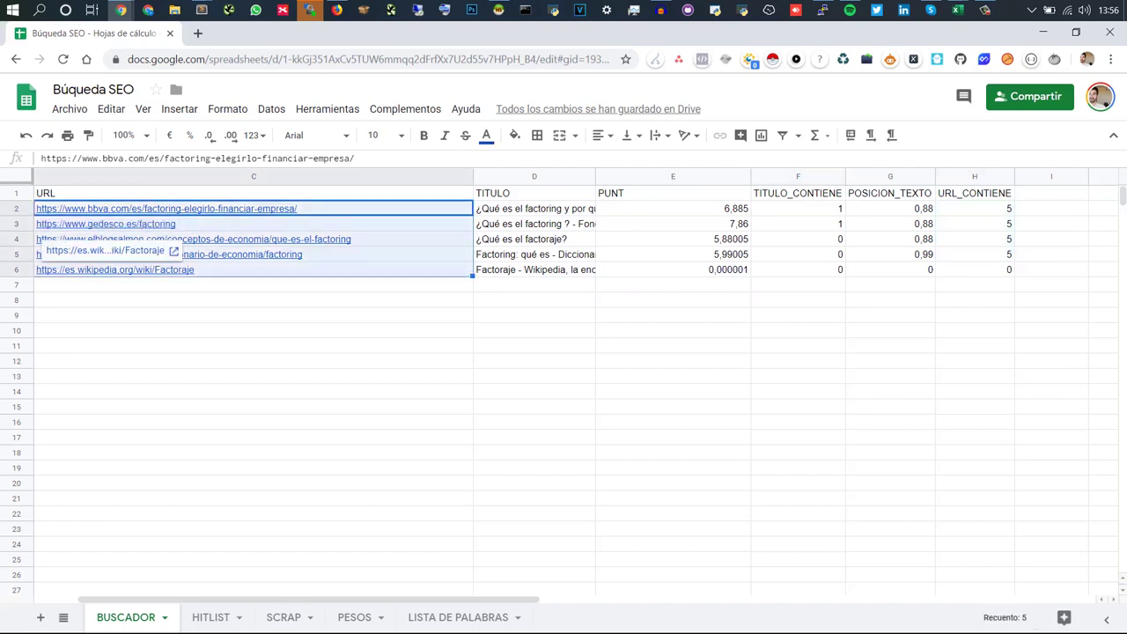
left_click(254, 330)
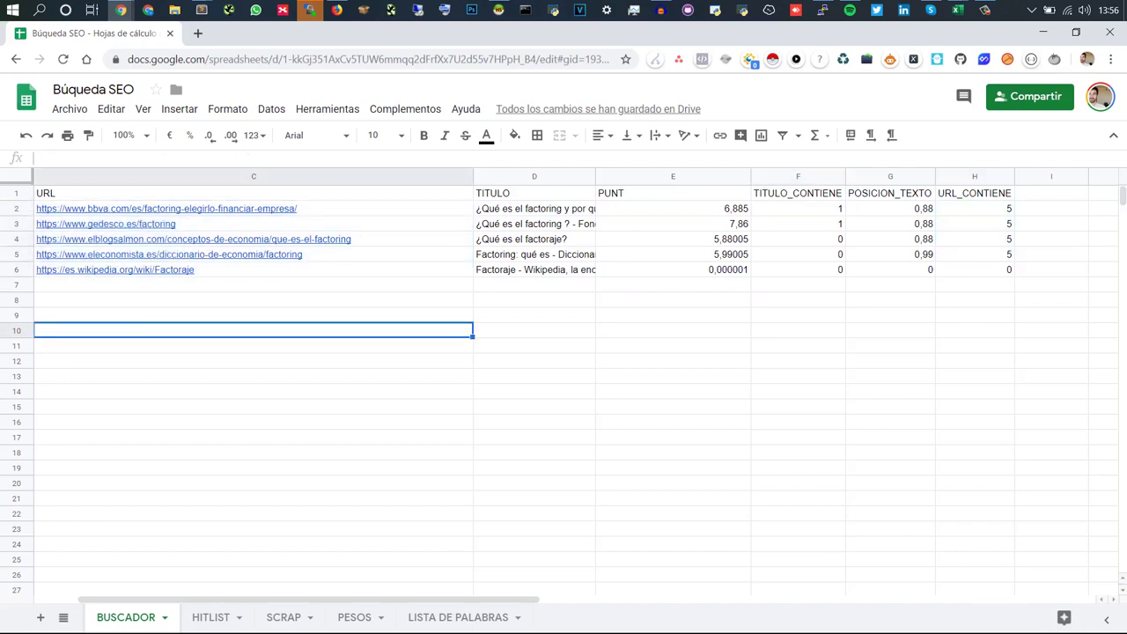
Step: Set the weight of the I_PR variable to 100 in the PESOS sheet
left_click(355, 617)
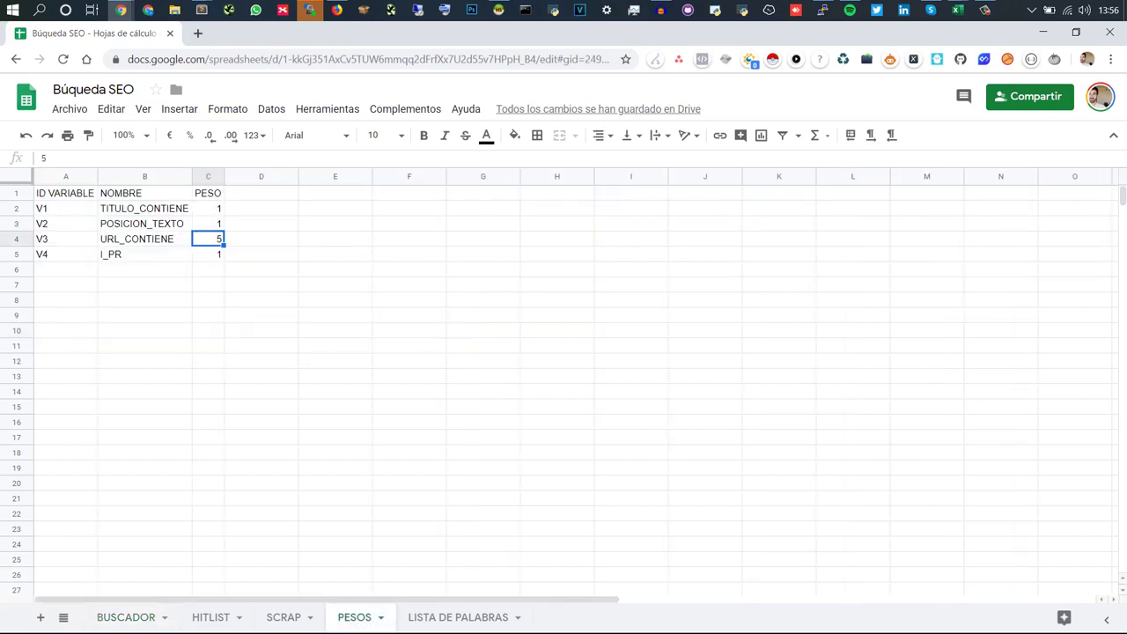
left_click(262, 284)
left_click(209, 254)
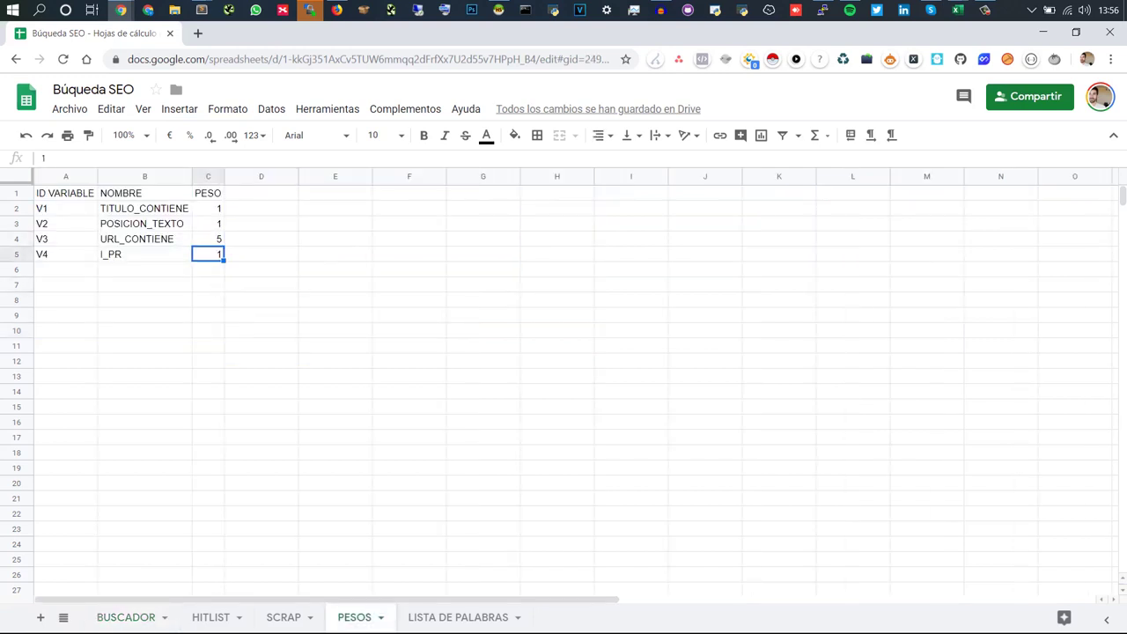
type("100")
key("Return")
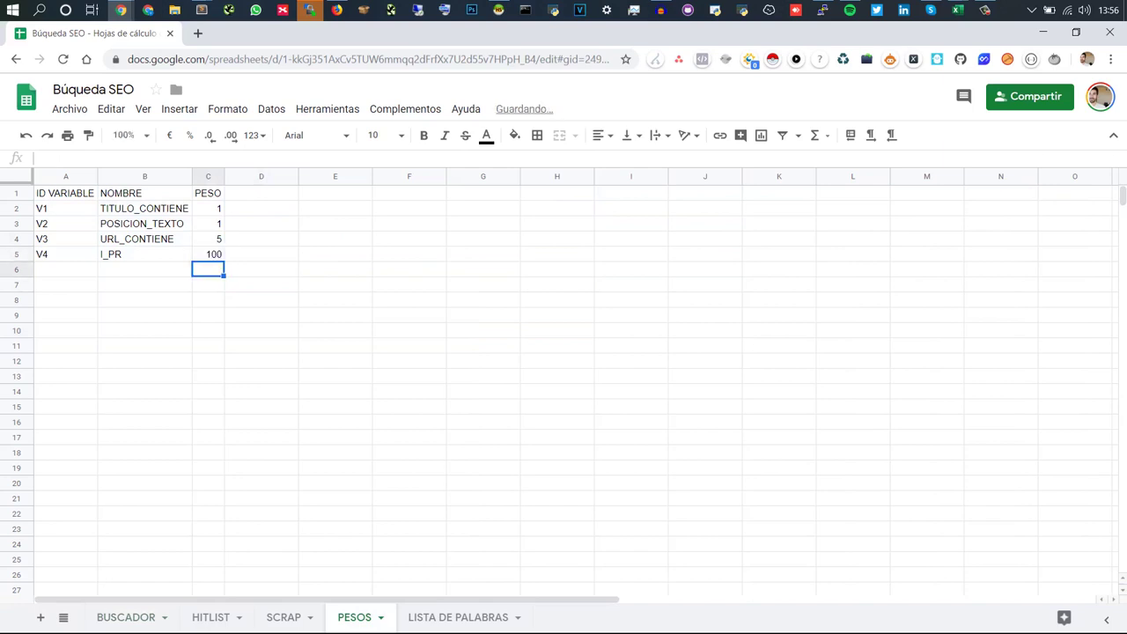
Step: Check the recalculated PUNT scores against the ranked URLs for the factoring query in the BUSCADOR sheet
left_click(126, 617)
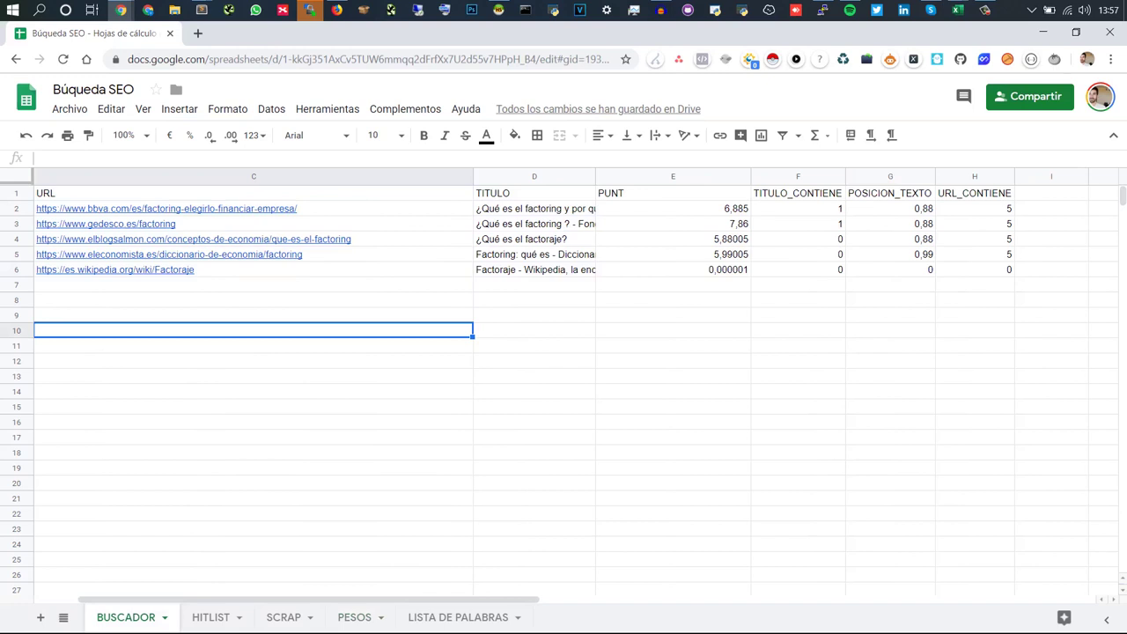
left_click_drag(673, 209, 673, 270)
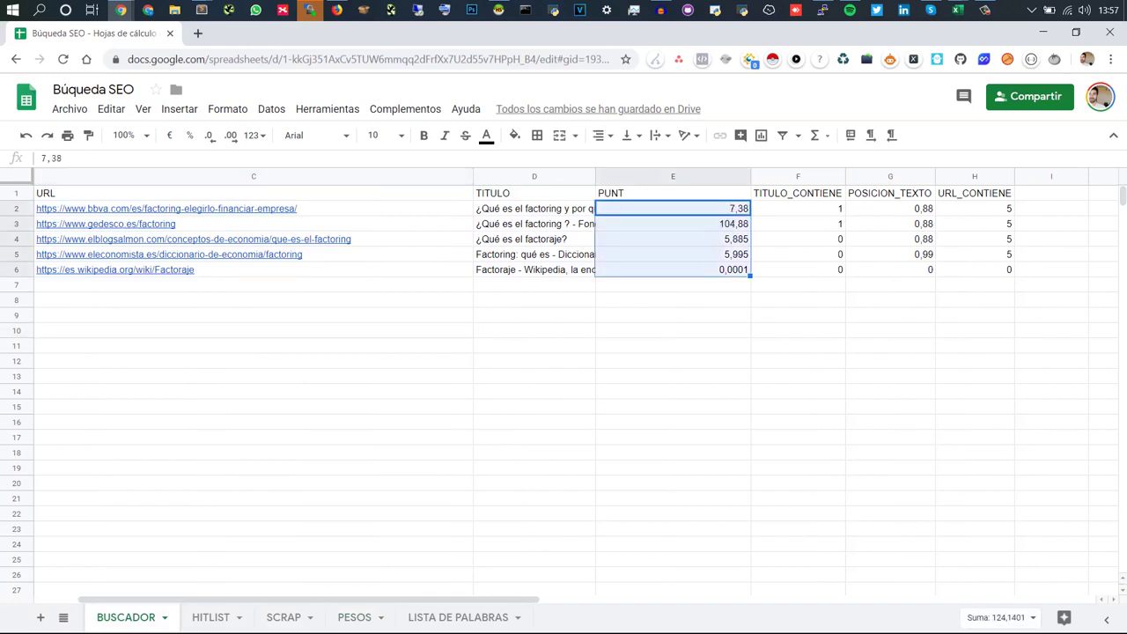
scroll(550, 386, "left", 3)
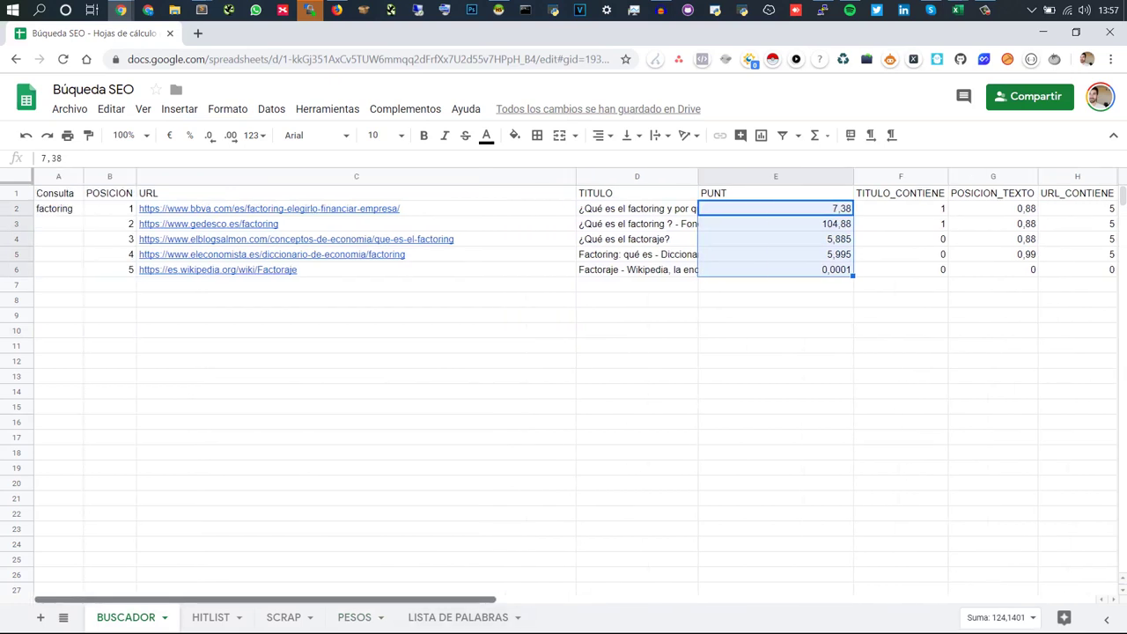
left_click(355, 392)
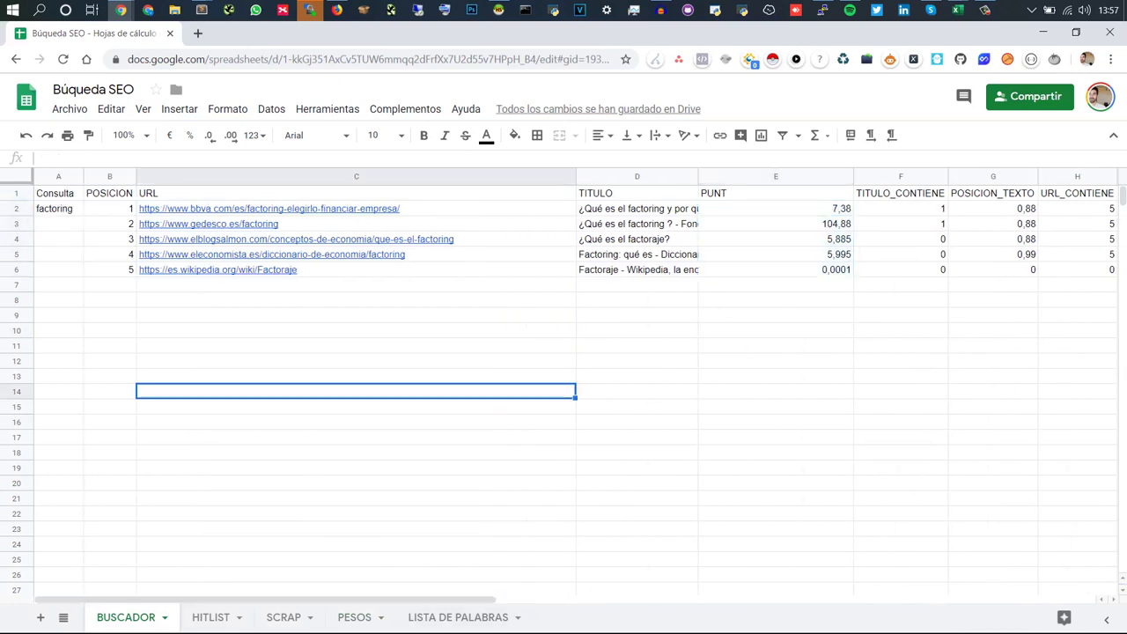
Step: Change the search query under Consulta to factoraje and review the scores and variable values of the returned URLs
left_click(58, 209)
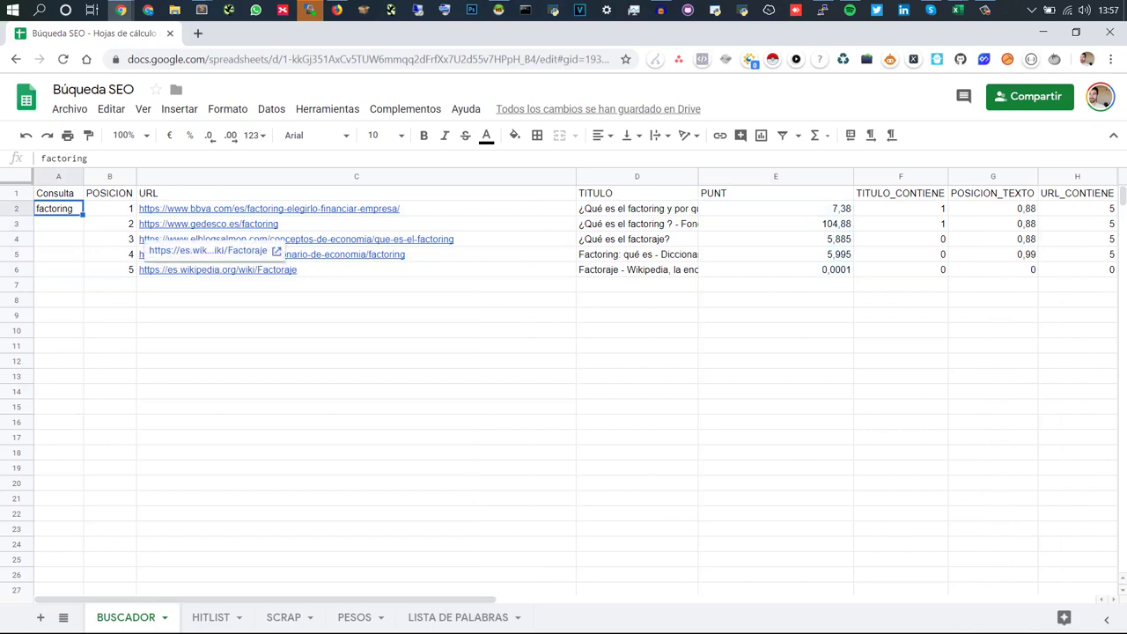
type("factoraje")
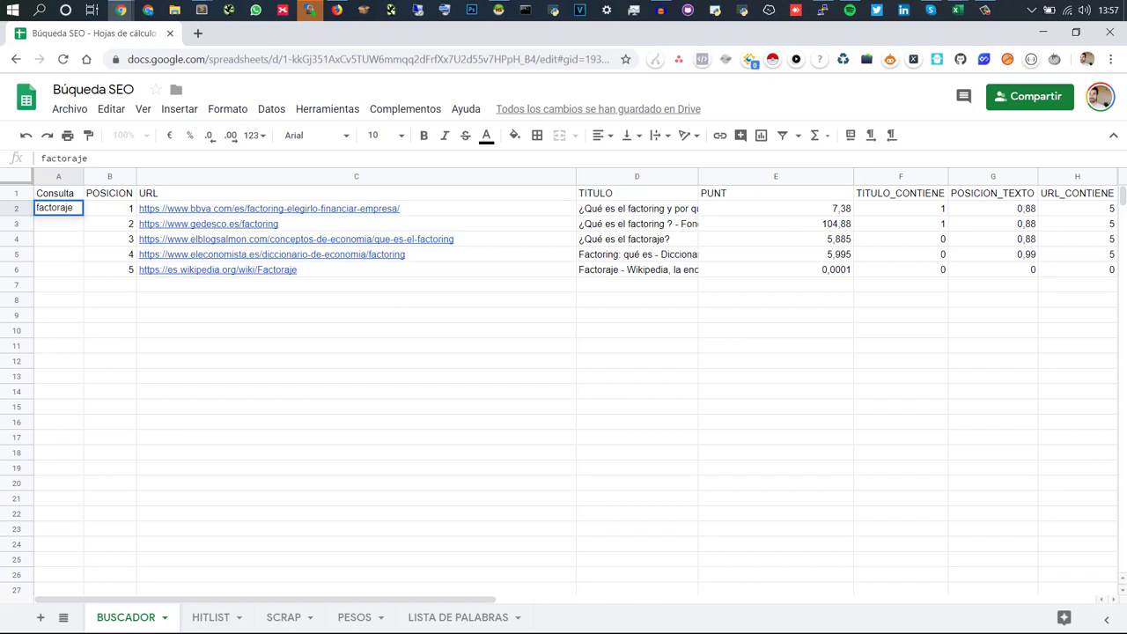
key("Return")
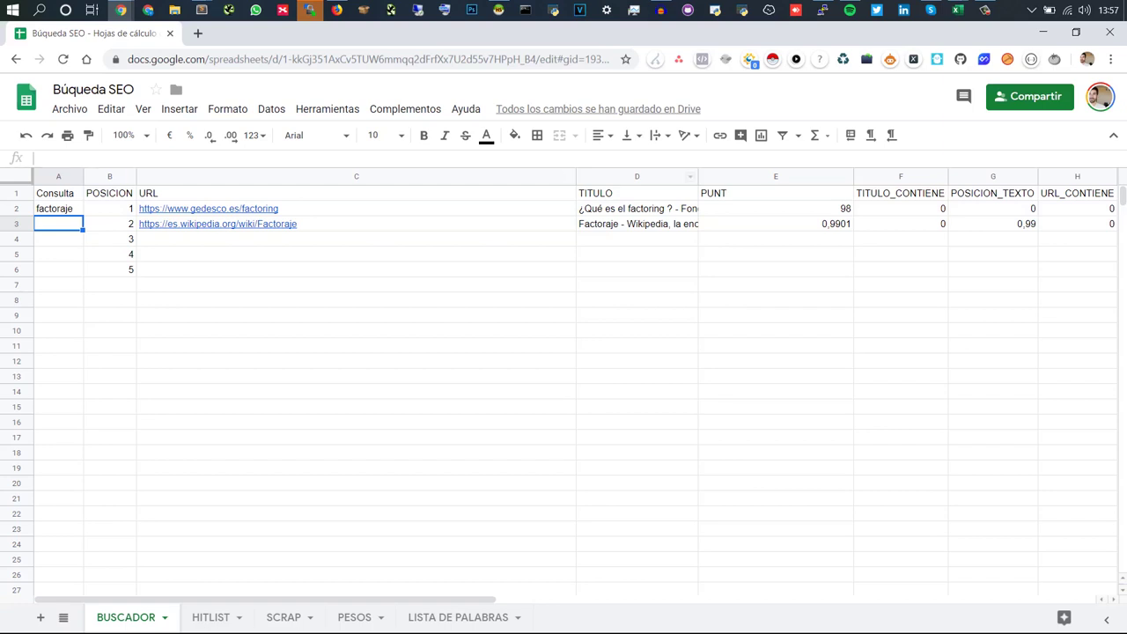
scroll(576, 386, "right", 2)
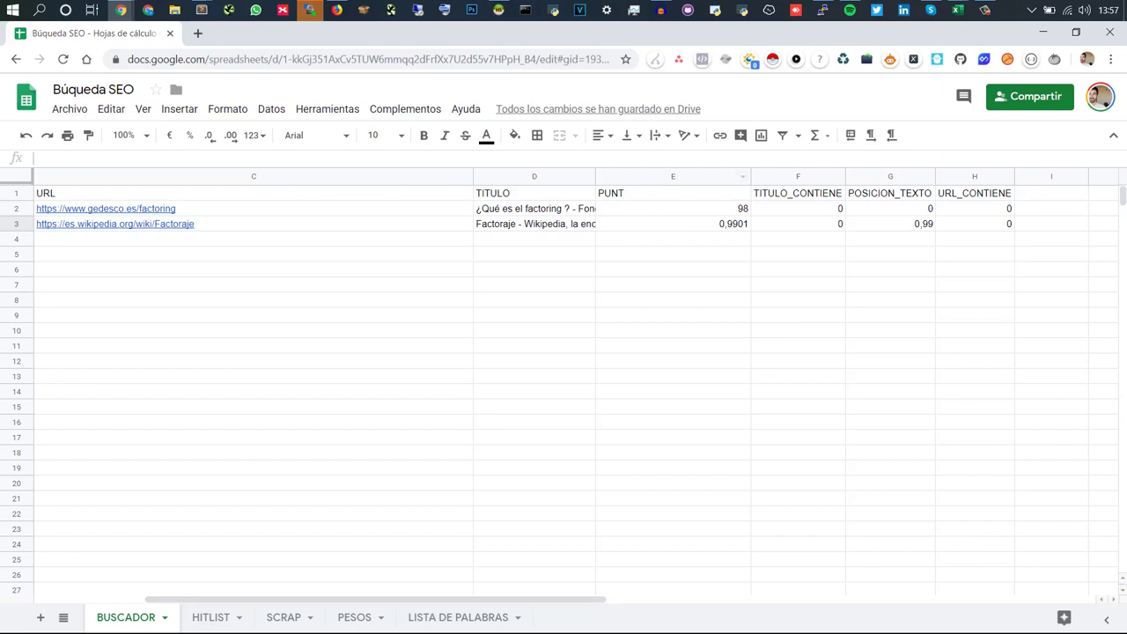
scroll(576, 386, "left", 1)
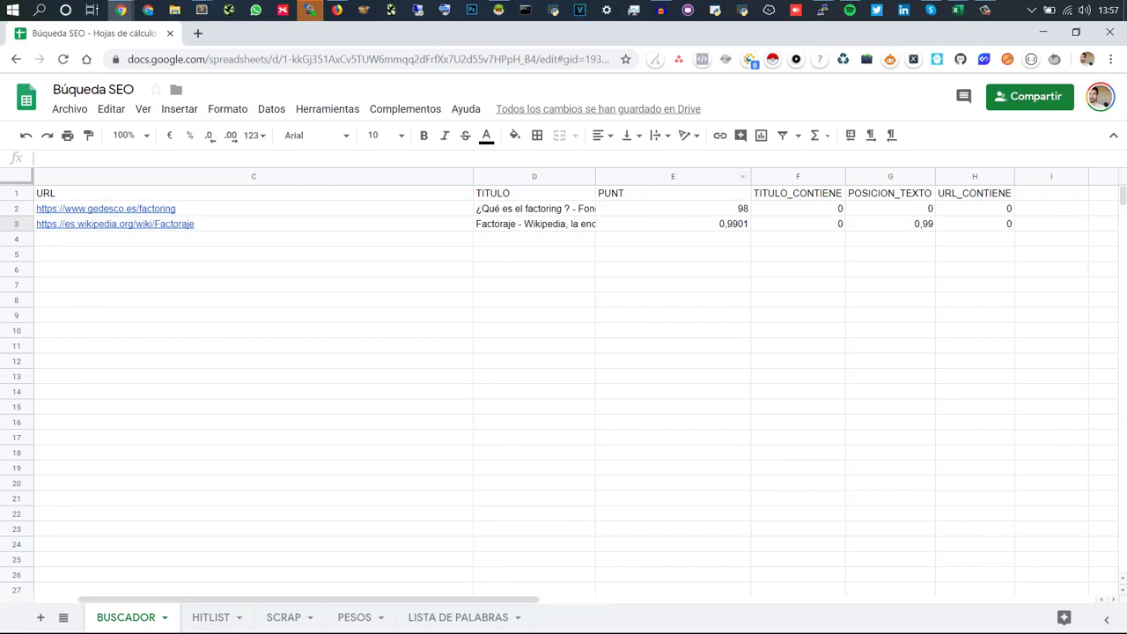
scroll(576, 386, "left", 2)
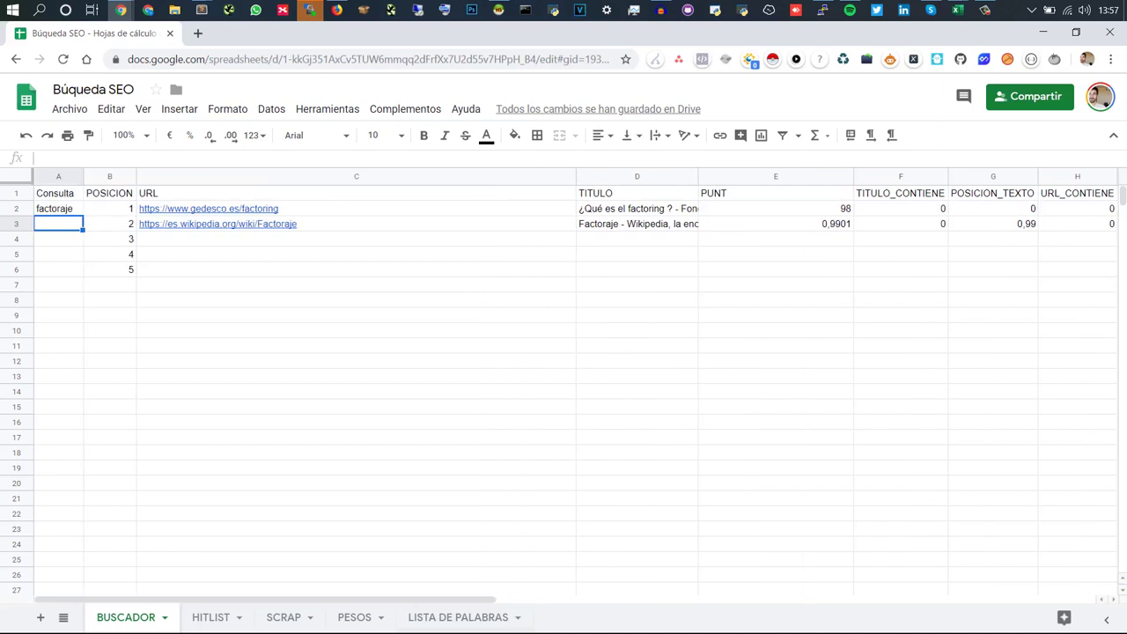
left_click(356, 315)
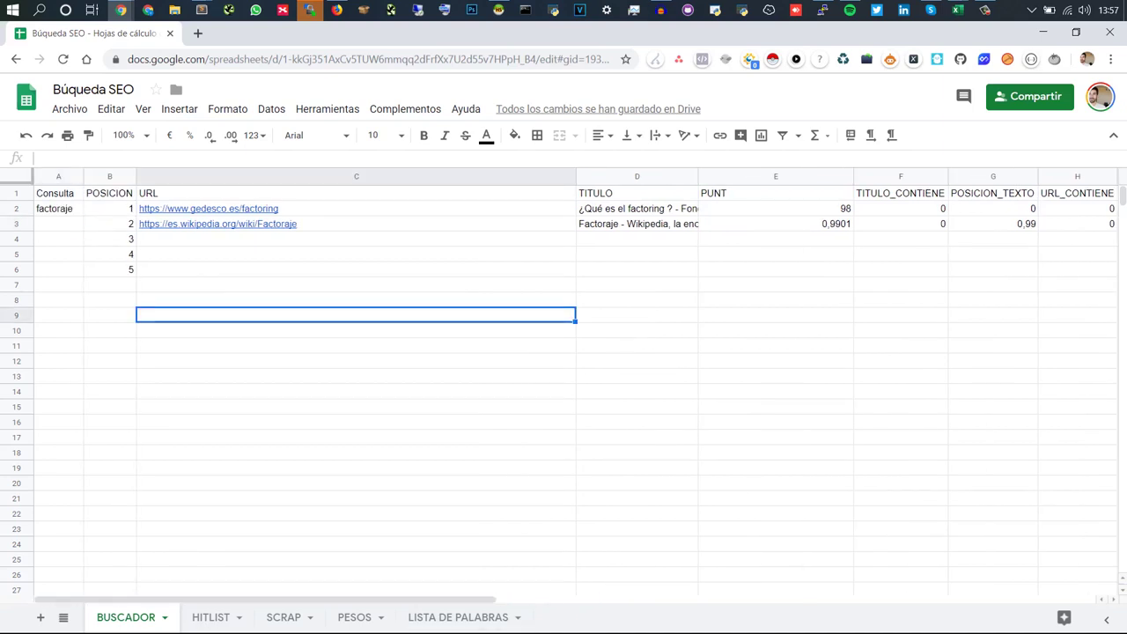